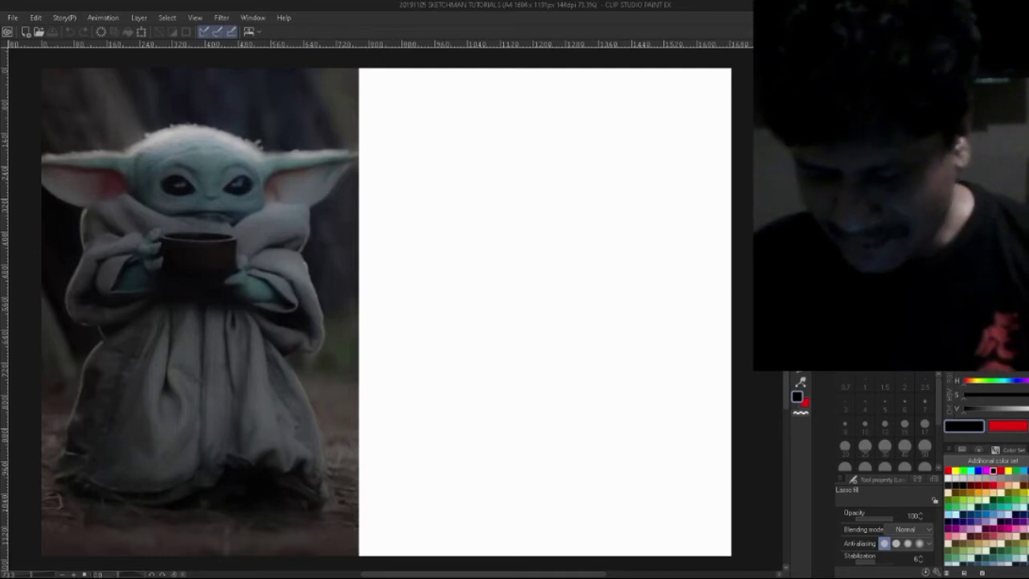
key(p)
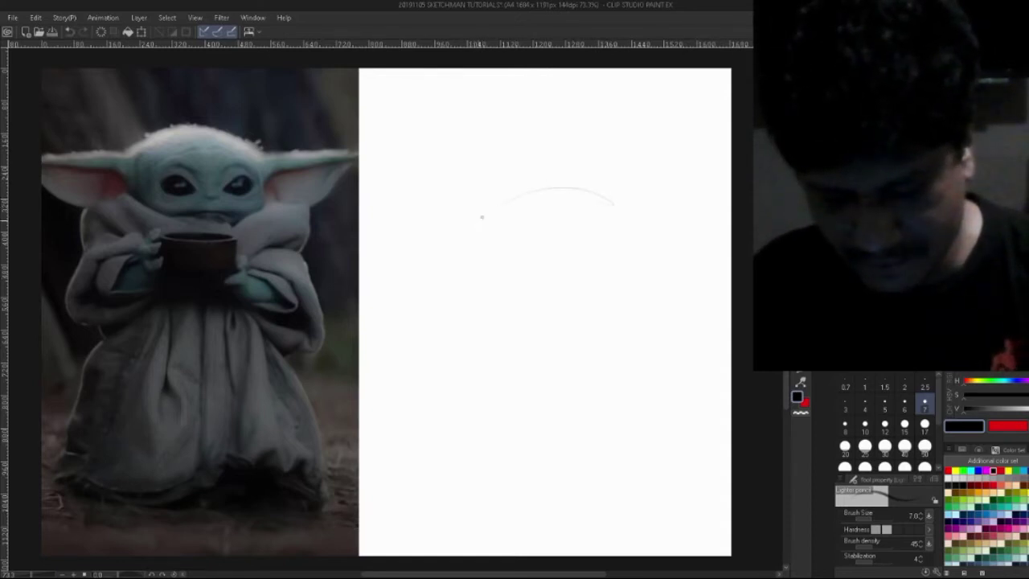
drag(475, 221, 599, 204)
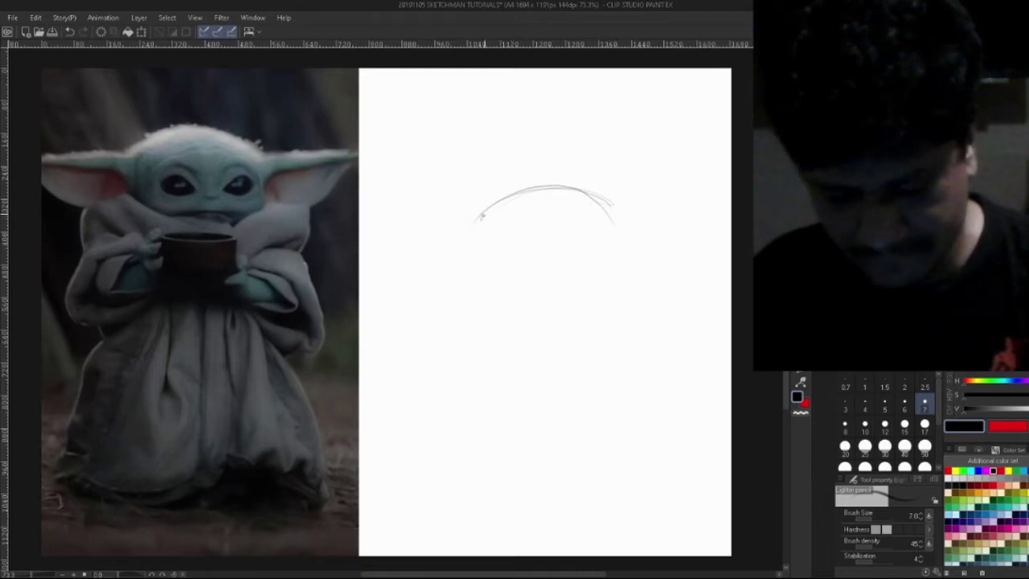
mouse_move(480, 216)
mouse_down()
mouse_move(507, 195)
mouse_move(624, 221)
mouse_up()
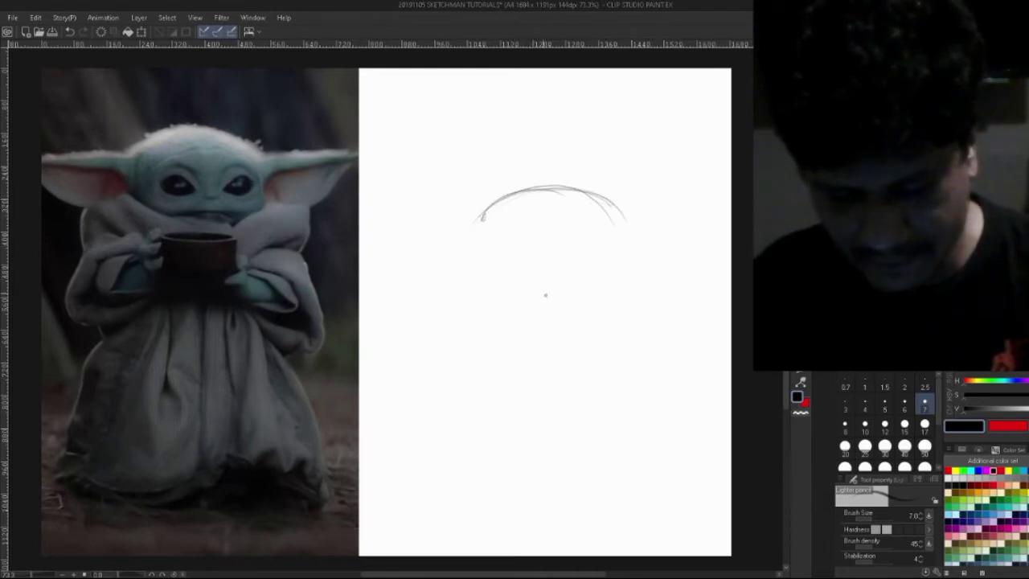
drag(504, 283, 593, 287)
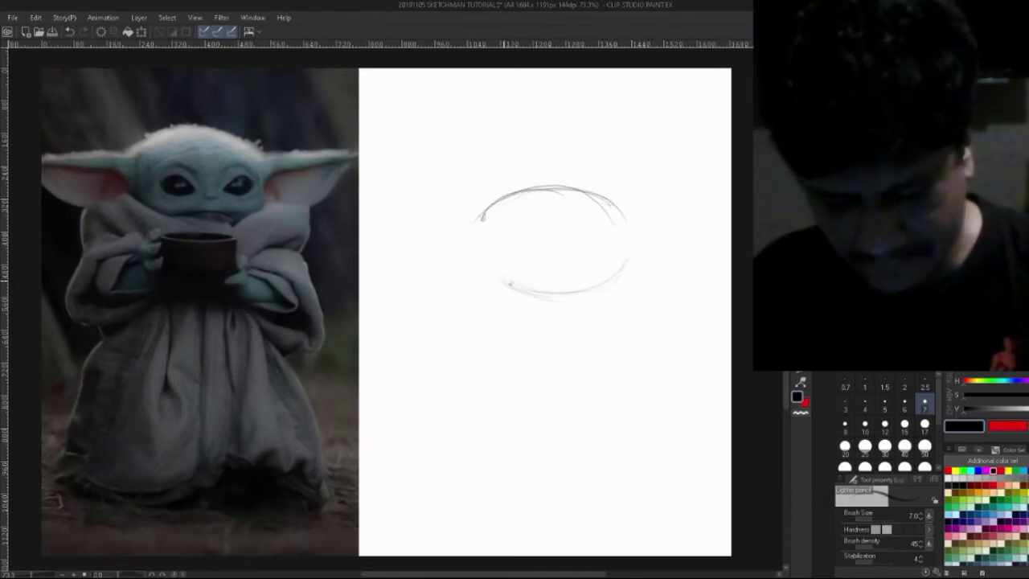
drag(495, 274, 550, 297)
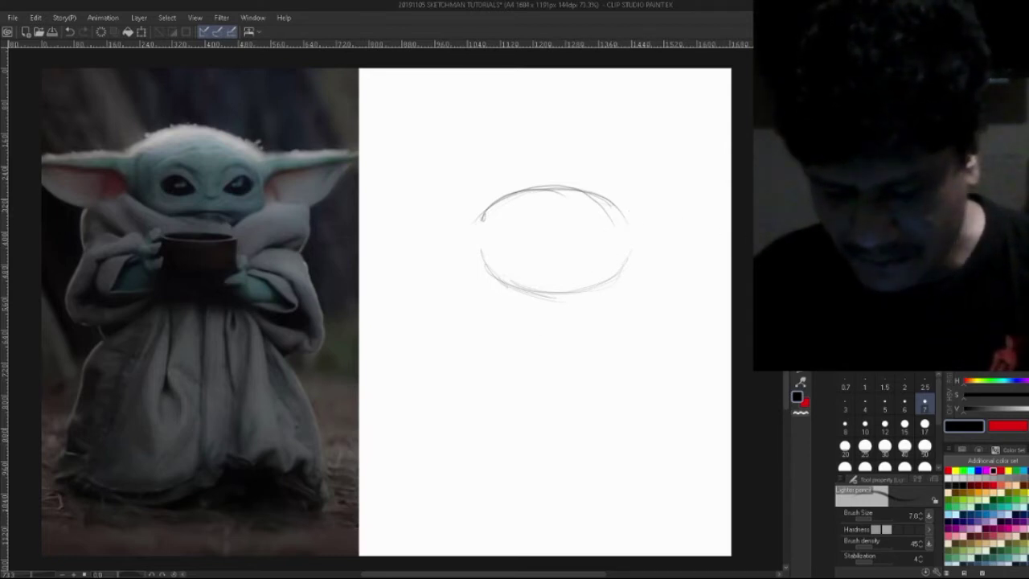
key(e)
mouse_move(510, 266)
mouse_down()
mouse_move(496, 282)
mouse_move(492, 268)
mouse_move(554, 287)
mouse_move(611, 280)
mouse_move(627, 266)
mouse_move(517, 288)
mouse_up()
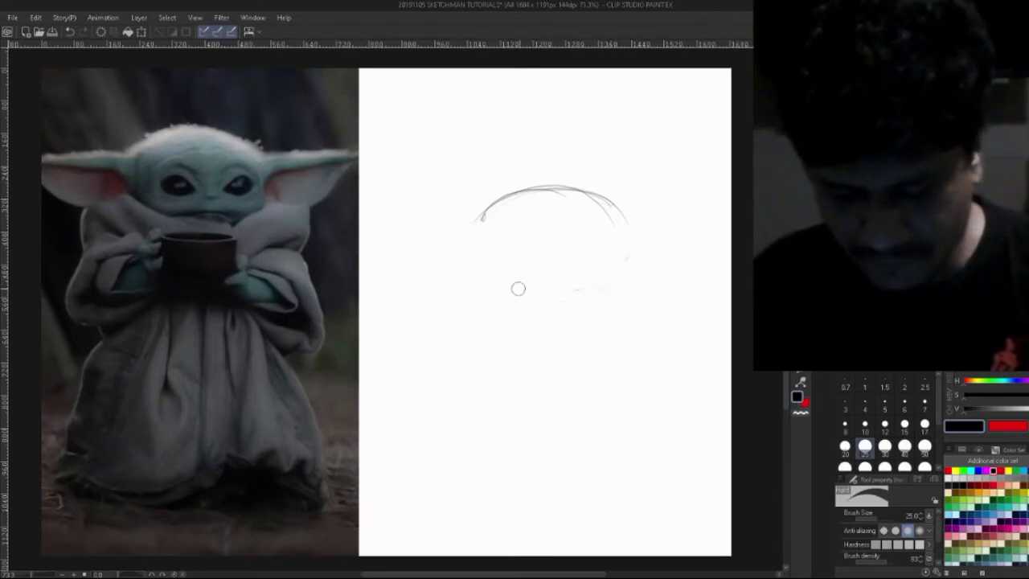
mouse_move(497, 211)
mouse_down()
mouse_move(469, 219)
mouse_move(550, 186)
mouse_move(574, 189)
mouse_move(505, 211)
mouse_move(570, 193)
mouse_move(613, 220)
mouse_up()
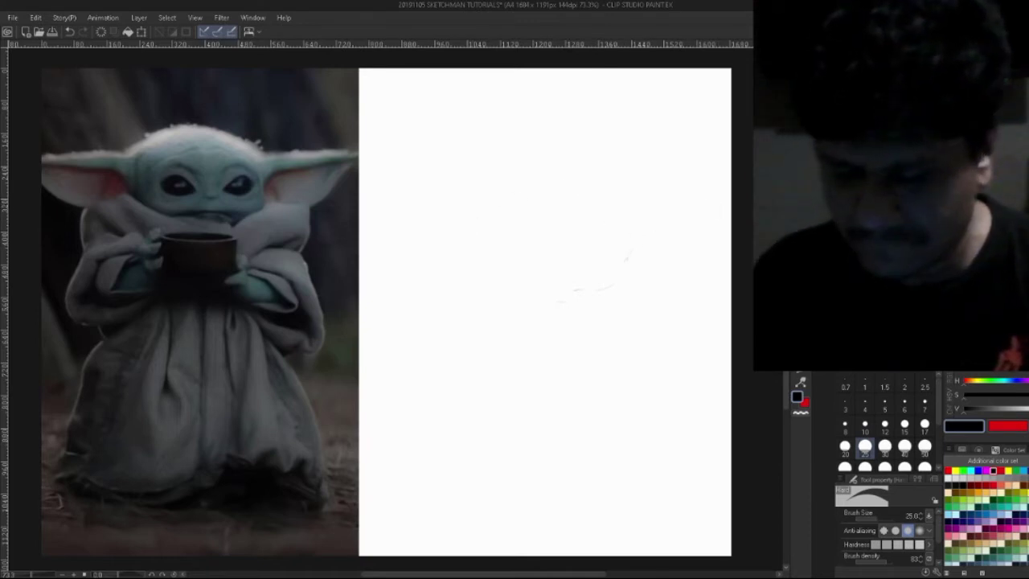
Sketch the head as a wide oval with light black pencil strokes, using an upper arc and a shallower lower arc
key(p)
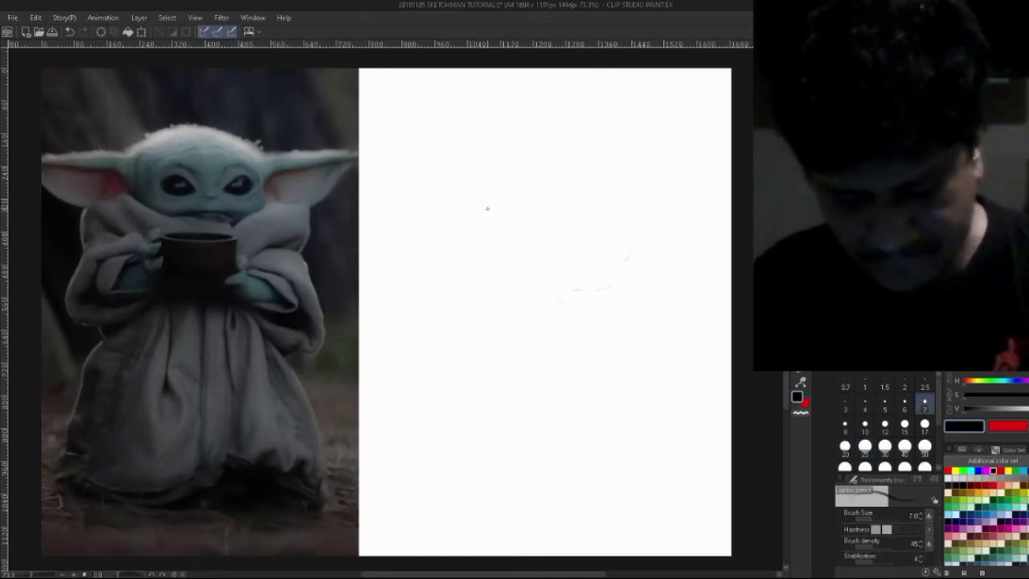
drag(482, 216, 606, 217)
mouse_move(511, 191)
mouse_down()
mouse_move(541, 186)
mouse_move(604, 214)
mouse_up()
drag(488, 213, 603, 210)
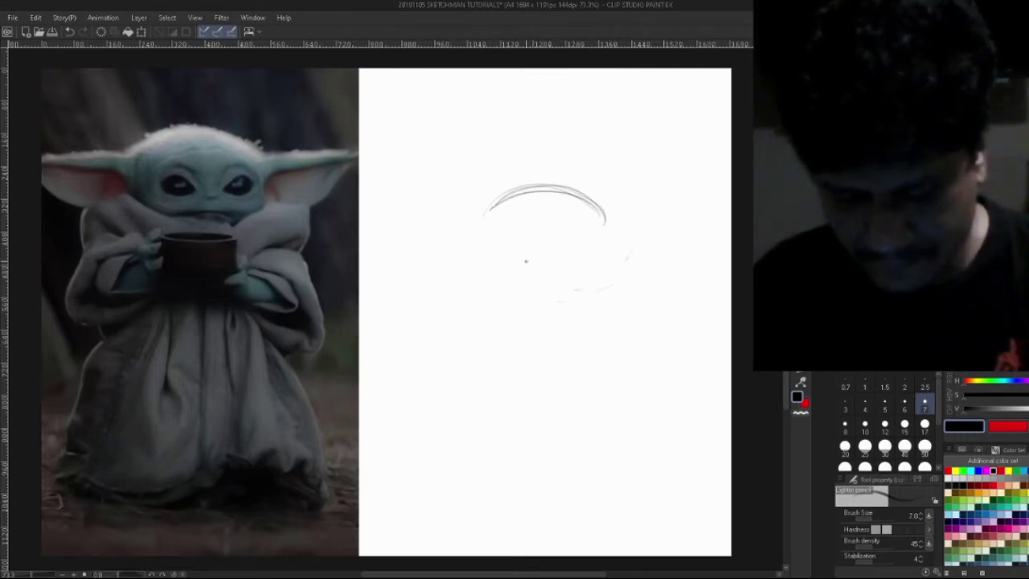
drag(511, 278, 611, 257)
drag(488, 264, 589, 264)
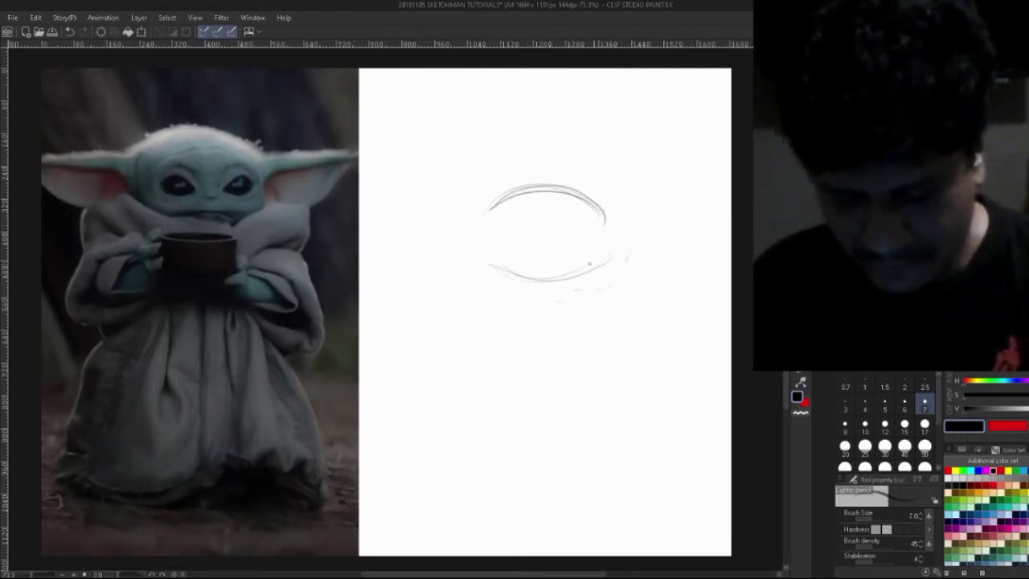
drag(500, 266, 608, 254)
drag(523, 277, 612, 256)
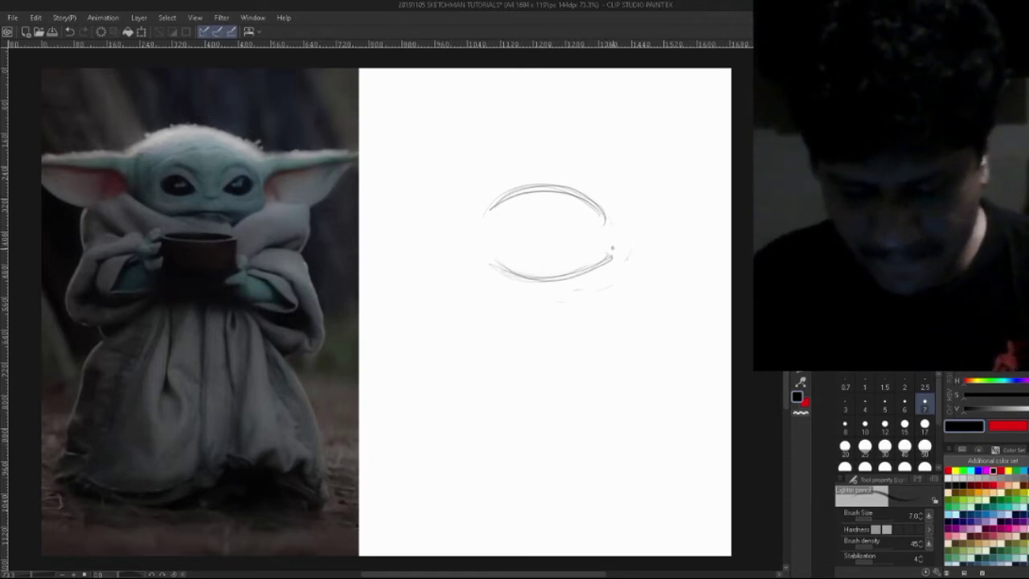
Sketch the two long pointed ears extending sideways from the head, each with a nearly straight upper edge and a curved lower edge
drag(609, 213, 705, 195)
drag(611, 212, 694, 195)
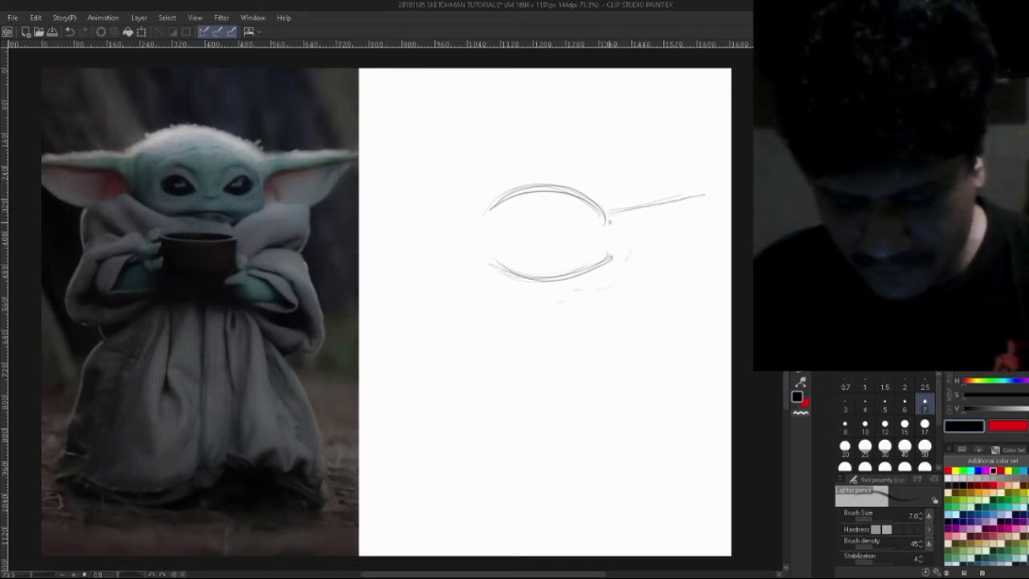
mouse_move(641, 220)
mouse_down()
mouse_move(701, 196)
mouse_move(654, 259)
mouse_move(625, 254)
mouse_move(663, 253)
mouse_move(684, 233)
mouse_up()
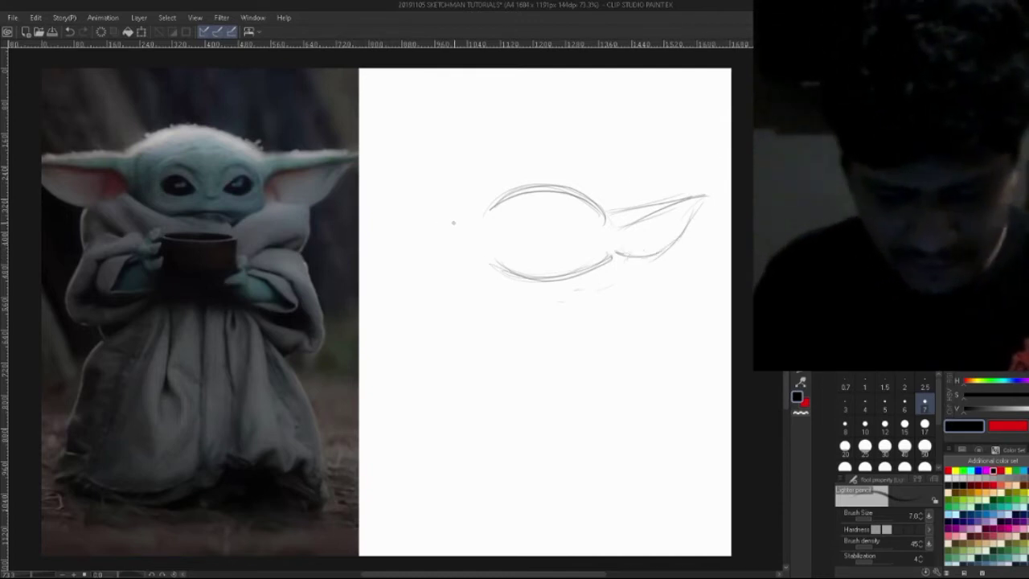
mouse_move(454, 207)
mouse_down()
mouse_move(484, 209)
mouse_move(425, 217)
mouse_move(435, 215)
mouse_move(386, 208)
mouse_move(460, 222)
mouse_move(426, 220)
mouse_move(432, 255)
mouse_move(489, 259)
mouse_up()
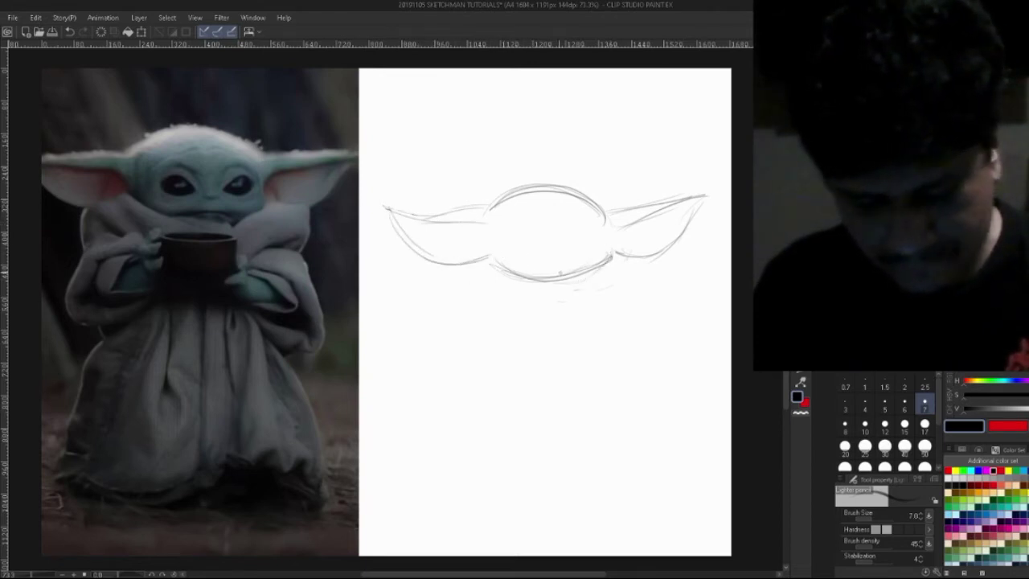
Sketch the robe's collar folds under the head and the rounded outer curves of both sleeves
mouse_move(482, 258)
mouse_down()
mouse_move(550, 296)
mouse_move(603, 297)
mouse_move(613, 256)
mouse_move(653, 302)
mouse_up()
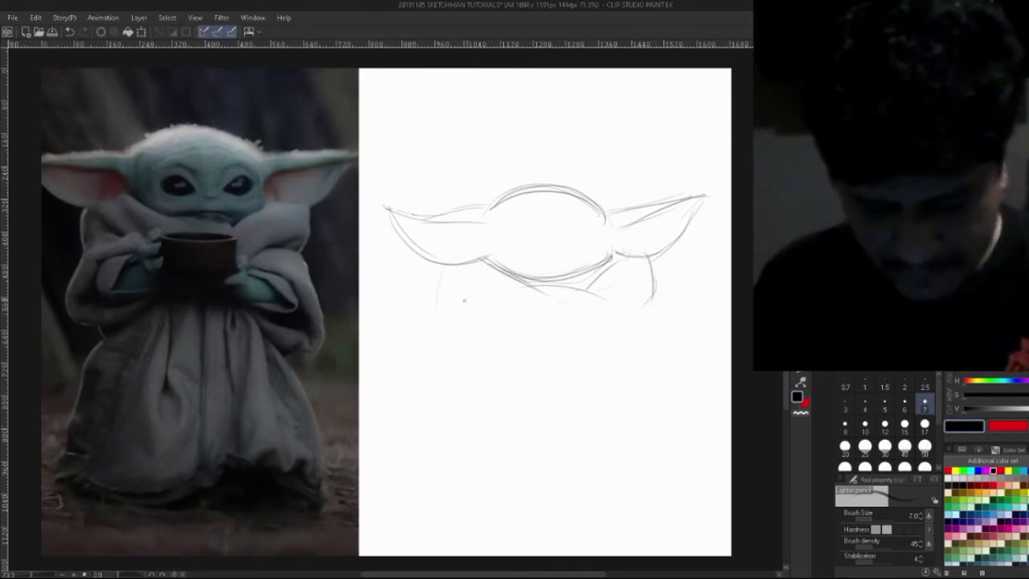
drag(455, 283, 508, 319)
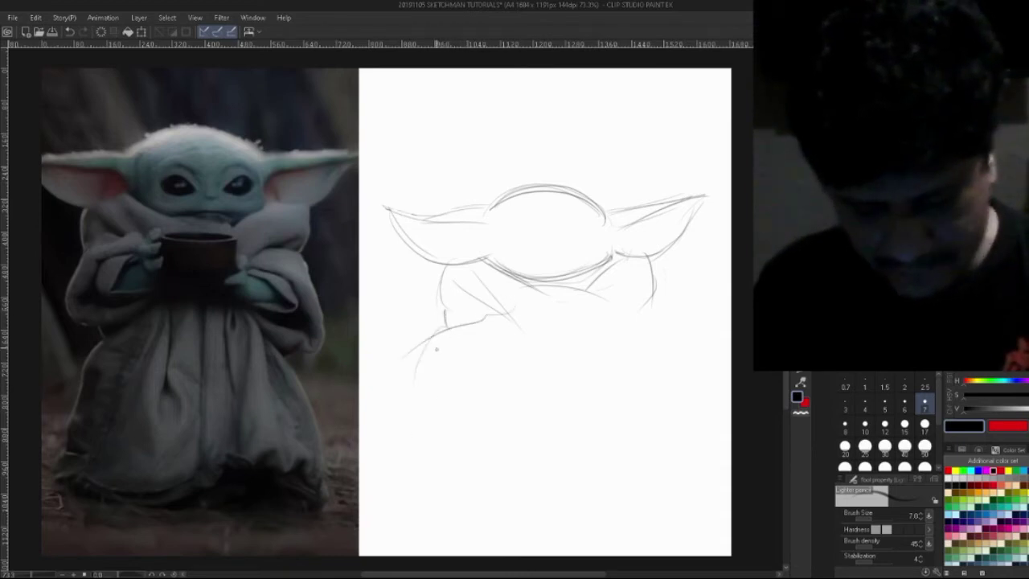
mouse_move(418, 371)
mouse_down()
mouse_move(414, 385)
mouse_move(438, 412)
mouse_move(500, 390)
mouse_up()
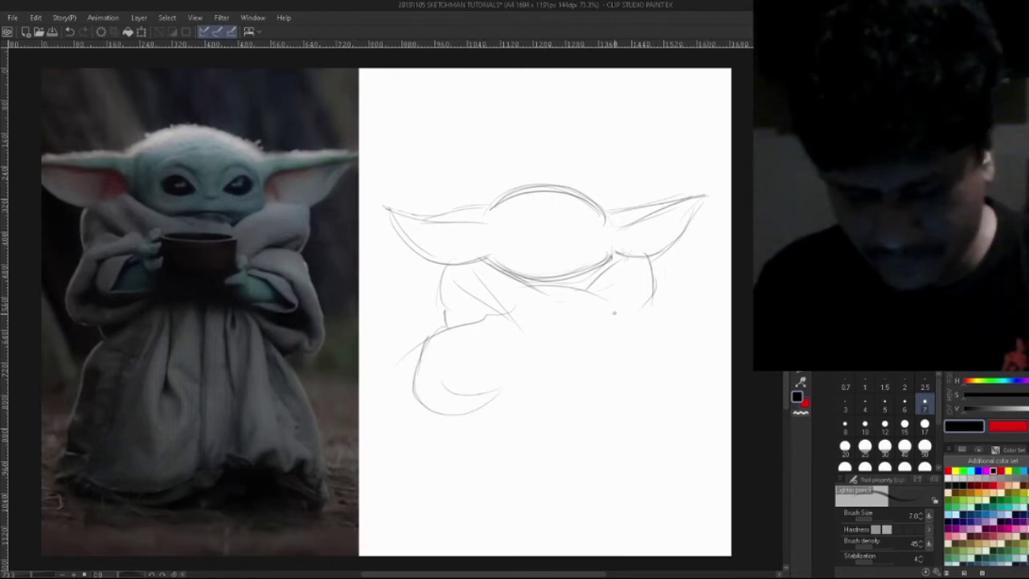
mouse_move(614, 313)
mouse_down()
mouse_move(649, 294)
mouse_move(665, 322)
mouse_up()
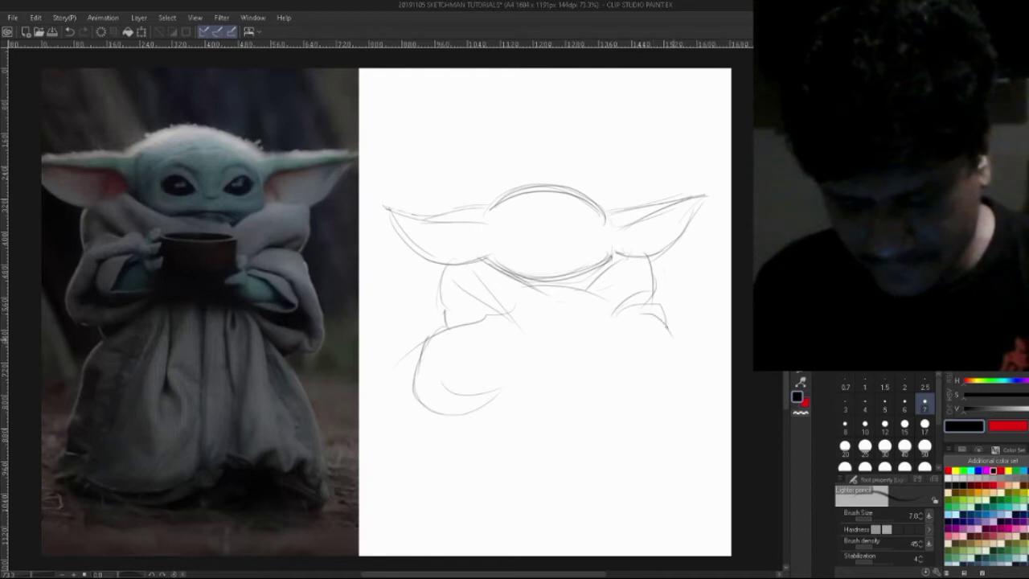
drag(666, 318, 680, 362)
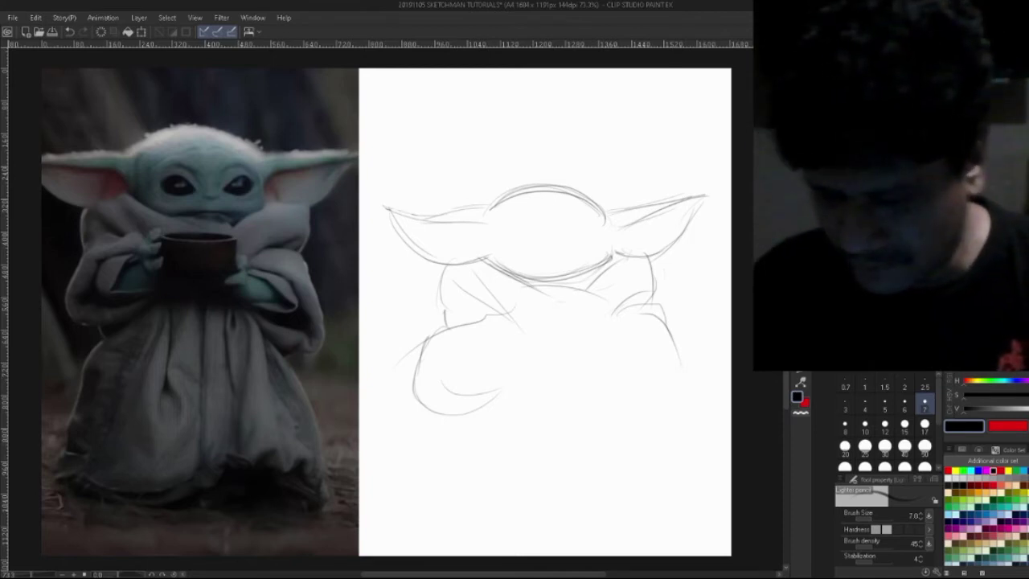
Trace the right-hand sleeve folds and shoulder contour on the reference photo with a yellow textured pen
key(p)
click(955, 470)
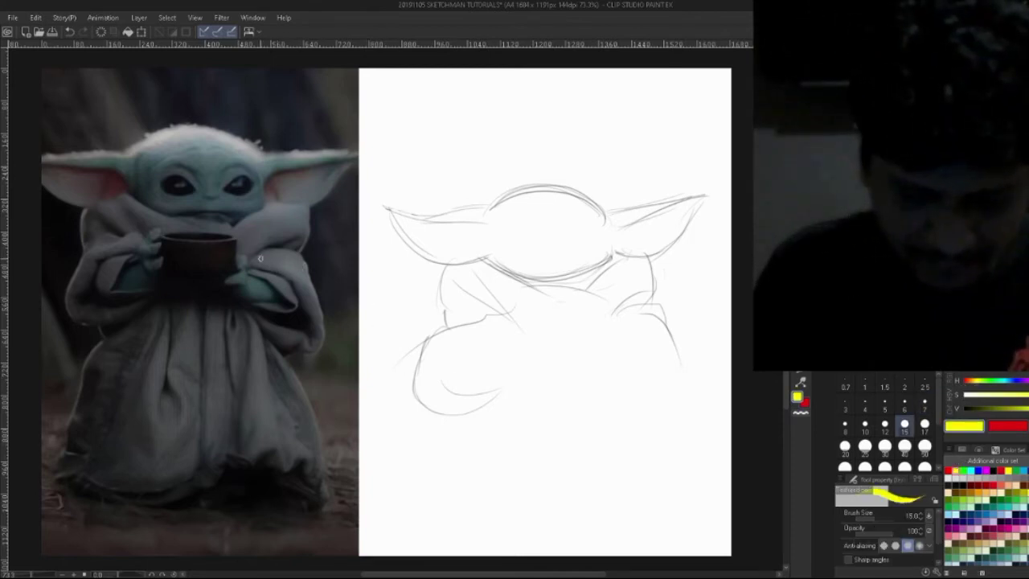
mouse_move(257, 250)
mouse_down()
mouse_move(296, 255)
mouse_move(315, 296)
mouse_up()
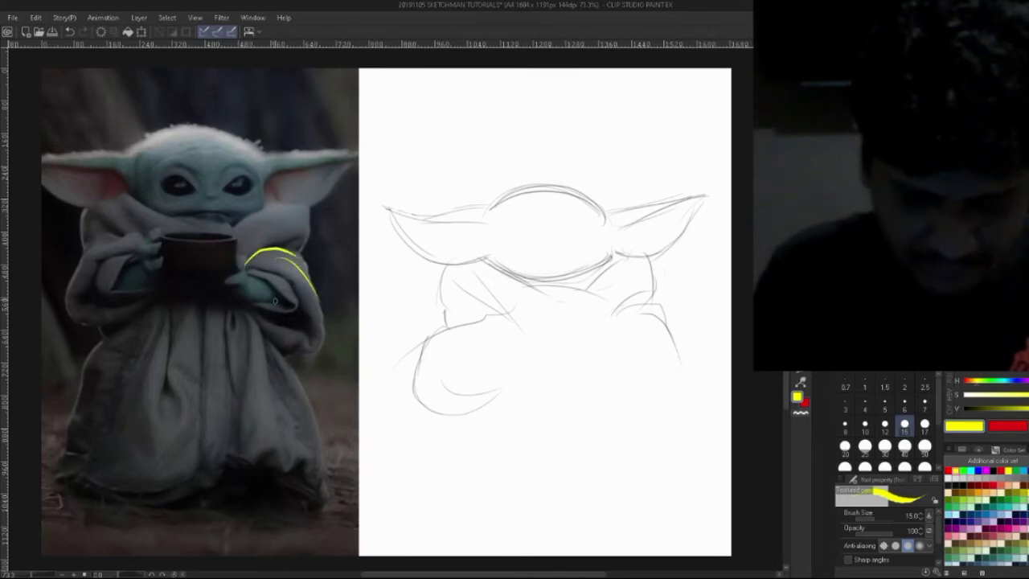
drag(267, 270, 319, 349)
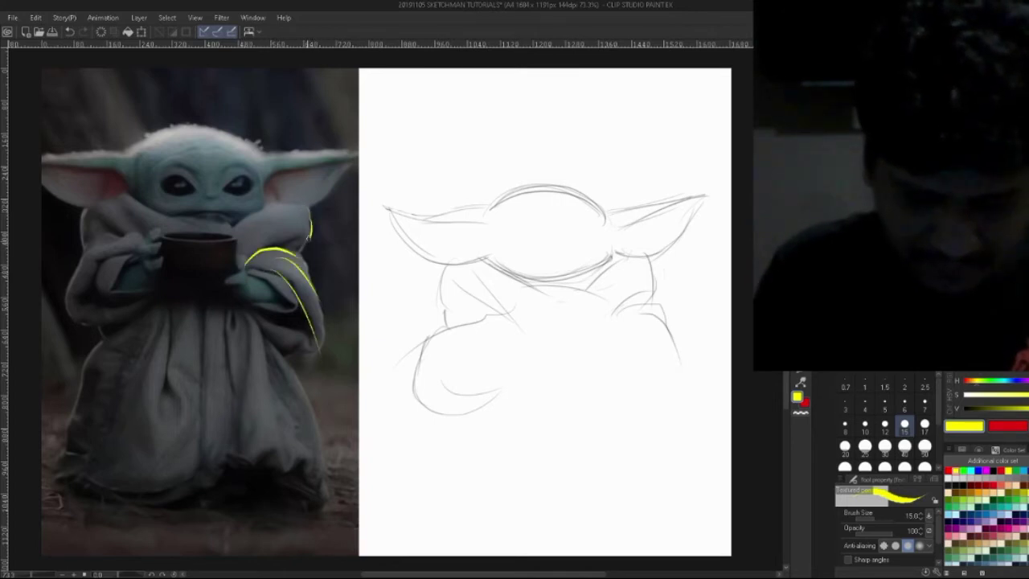
mouse_move(301, 251)
mouse_down()
mouse_move(323, 326)
mouse_move(320, 369)
mouse_up()
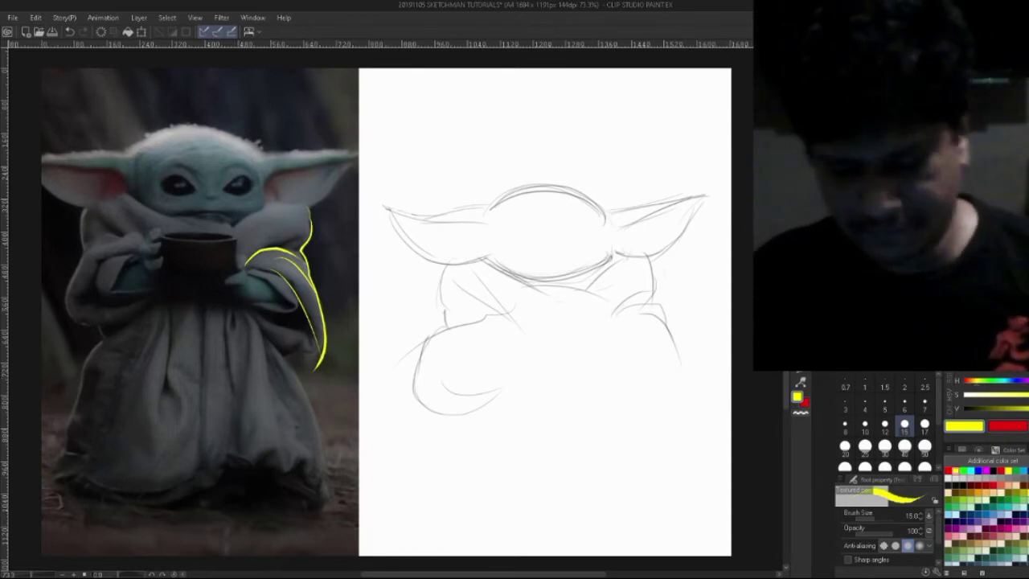
Erase the yellow guide lines from the reference photo using a transparent lasso fill
key(u)
key(c)
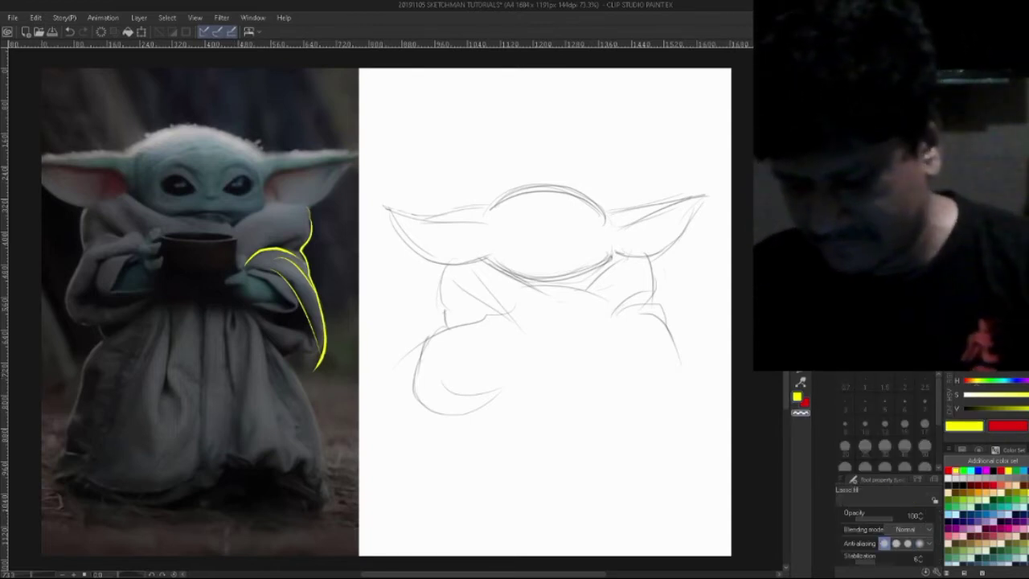
mouse_move(333, 207)
mouse_down()
mouse_move(214, 292)
mouse_move(362, 225)
mouse_up()
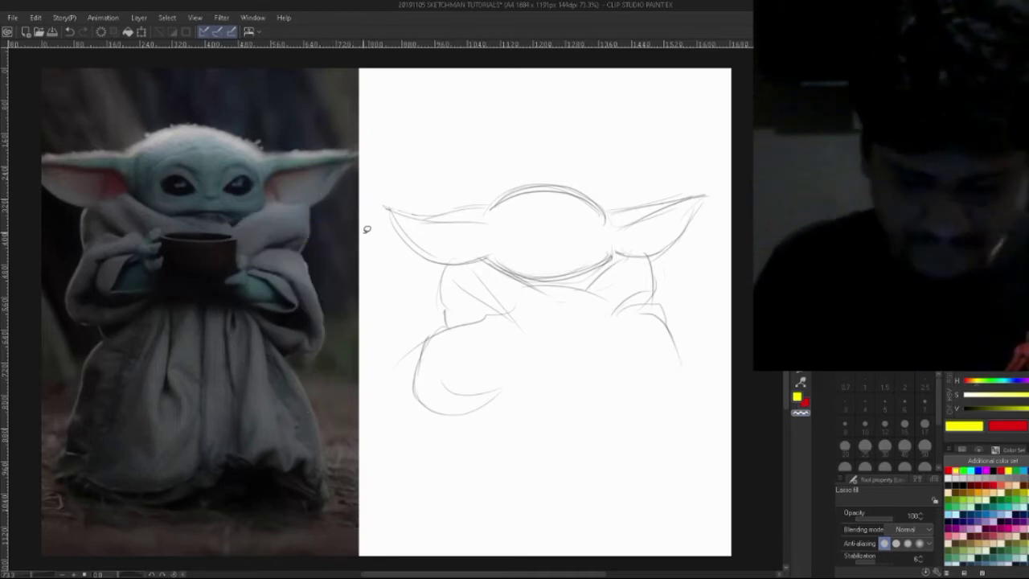
Sketch the robe's lower outline in black pencil, with flared sides, a wavy hem and the end of the right-hand sleeve
key(p)
click(993, 472)
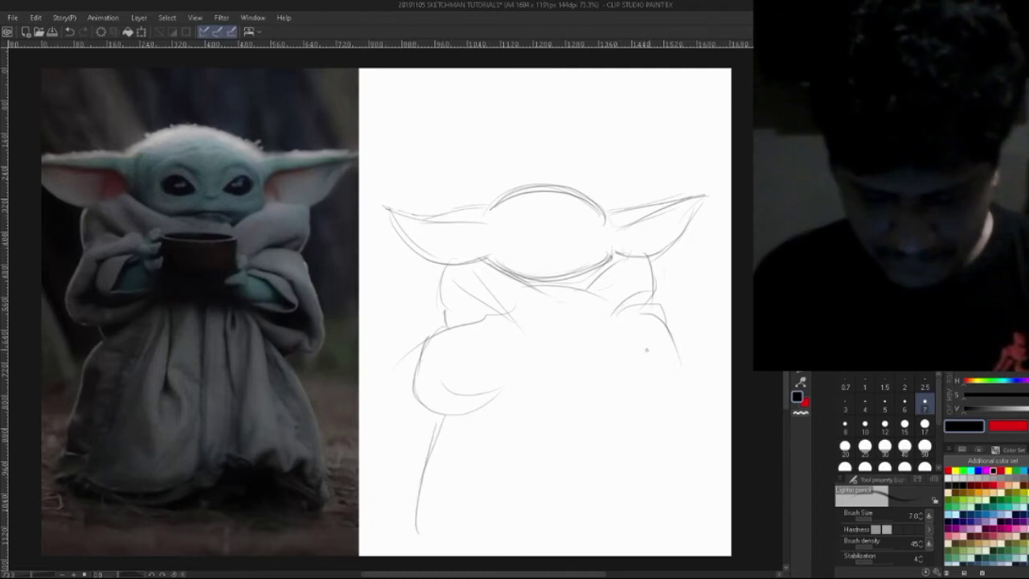
drag(416, 529, 482, 537)
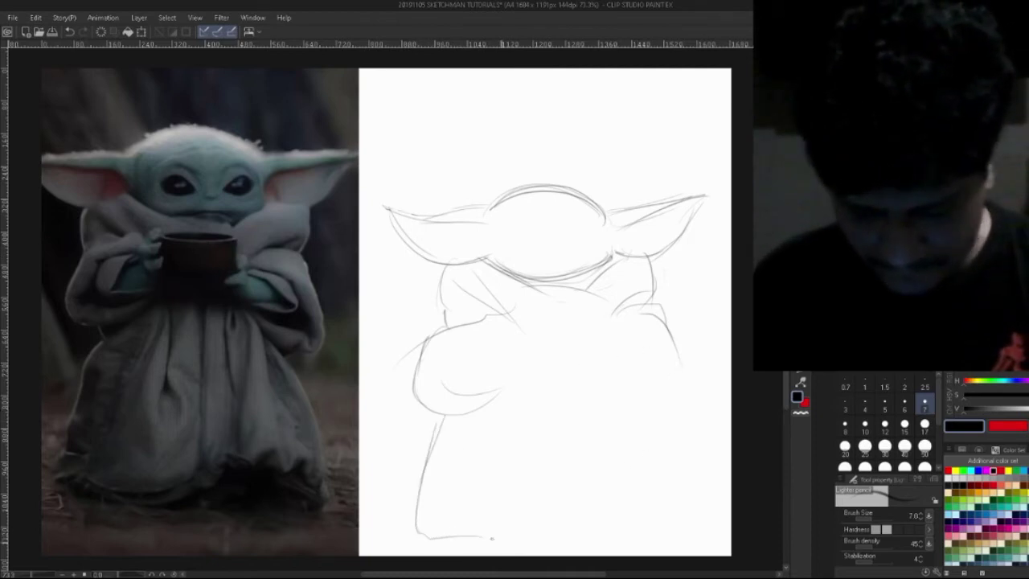
mouse_move(569, 532)
mouse_down()
mouse_move(610, 529)
mouse_move(644, 542)
mouse_move(596, 534)
mouse_move(687, 536)
mouse_move(695, 522)
mouse_move(633, 530)
mouse_move(682, 531)
mouse_up()
mouse_move(691, 463)
mouse_down()
mouse_move(694, 532)
mouse_move(694, 454)
mouse_move(680, 412)
mouse_up()
drag(636, 376, 690, 473)
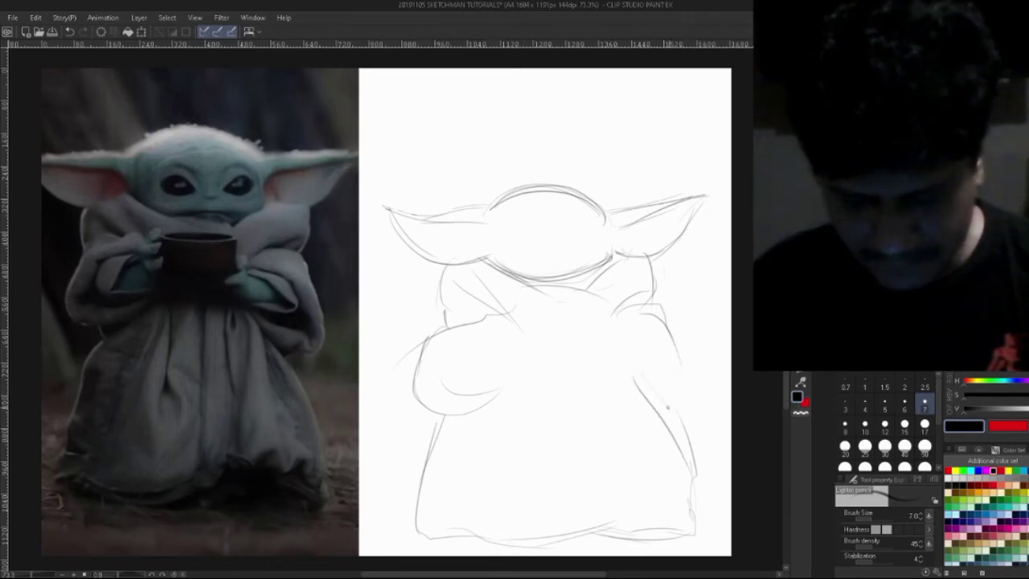
mouse_move(674, 352)
mouse_down()
mouse_move(666, 402)
mouse_move(676, 432)
mouse_move(660, 399)
mouse_move(685, 517)
mouse_up()
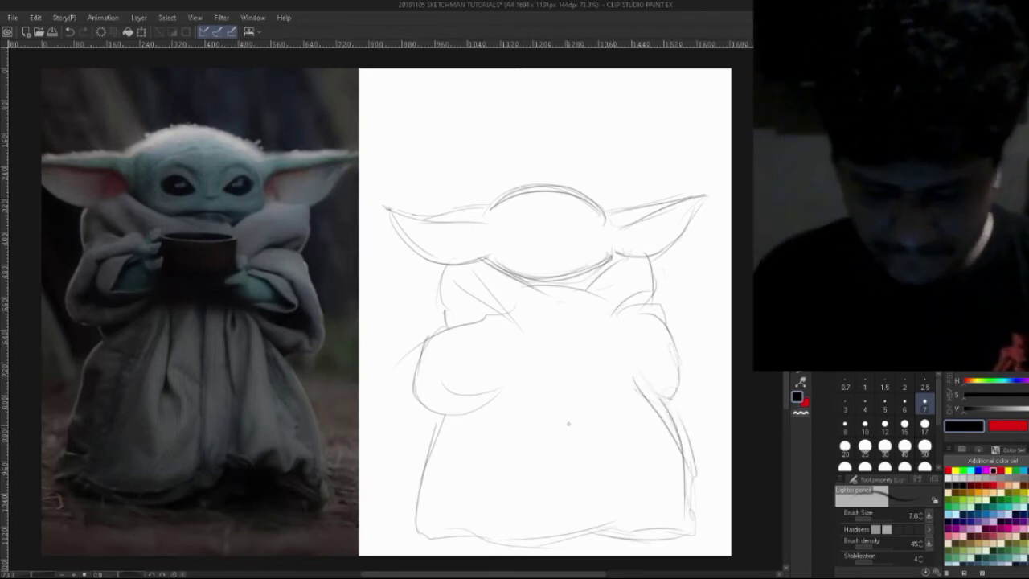
Draw the long fabric folds fanning down the front of the robe, including the small teardrop-shaped fold near the middle
drag(582, 386, 584, 463)
drag(621, 387, 642, 471)
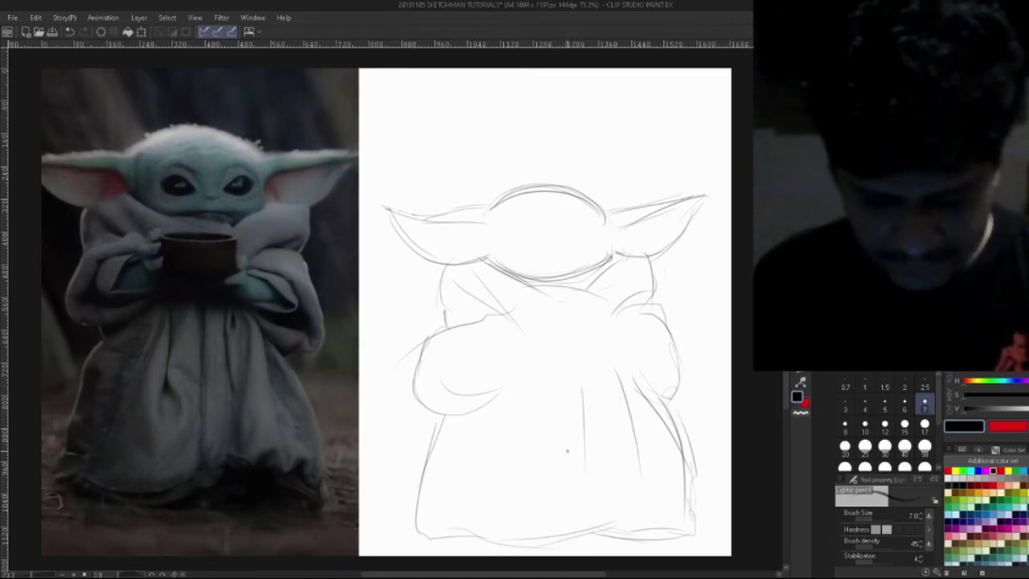
drag(559, 385, 557, 487)
drag(545, 394, 545, 494)
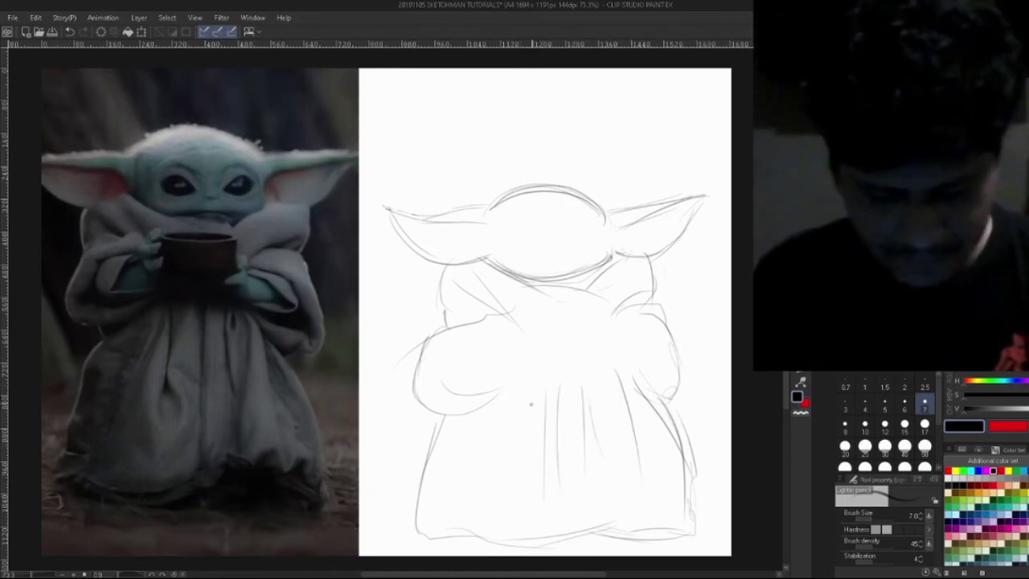
drag(534, 387, 525, 435)
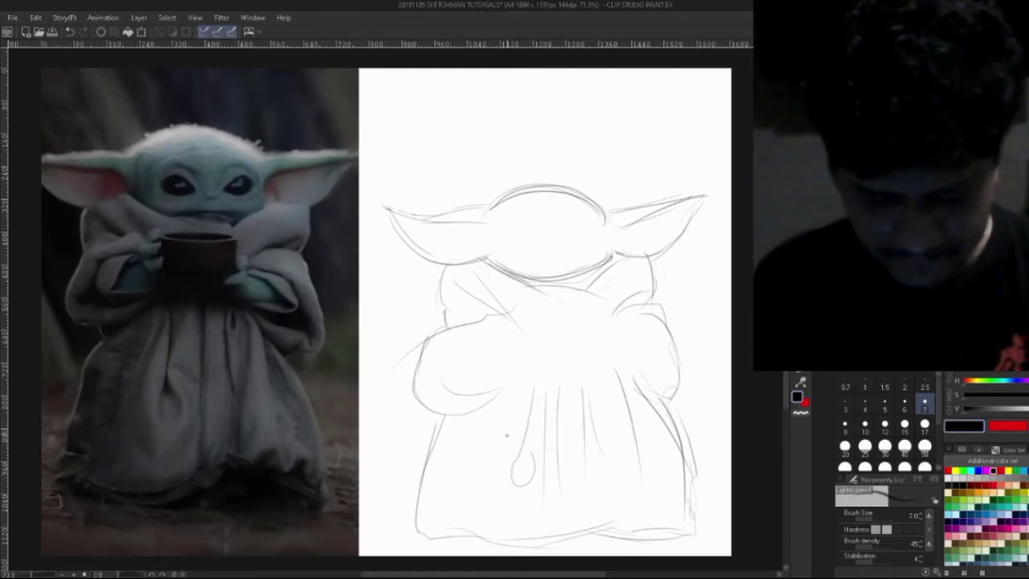
drag(521, 385, 482, 483)
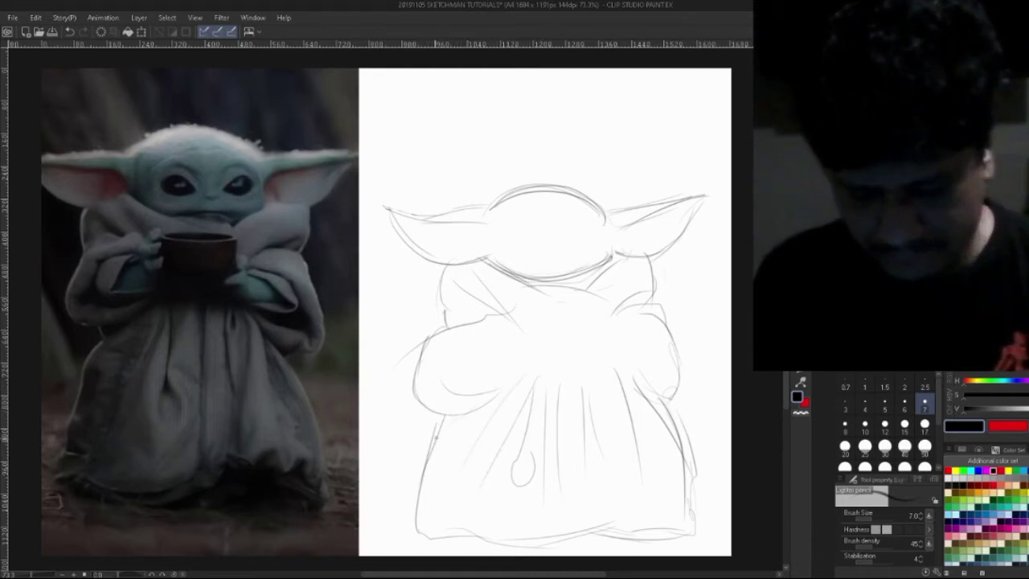
Reinforce the robe's left edge and sketch the opening and inner folds of the left-hand sleeve
drag(447, 417, 425, 475)
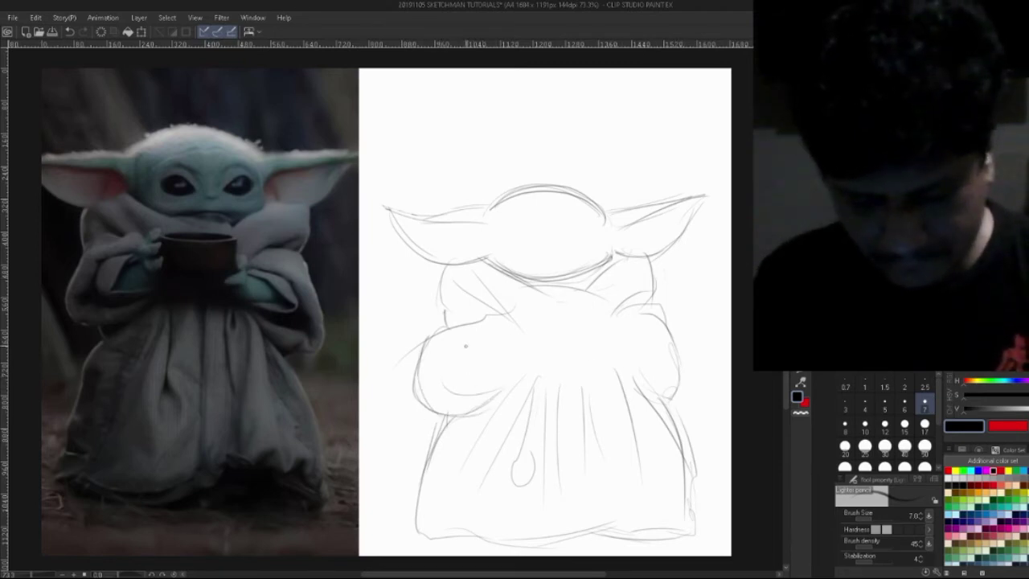
drag(450, 372, 456, 351)
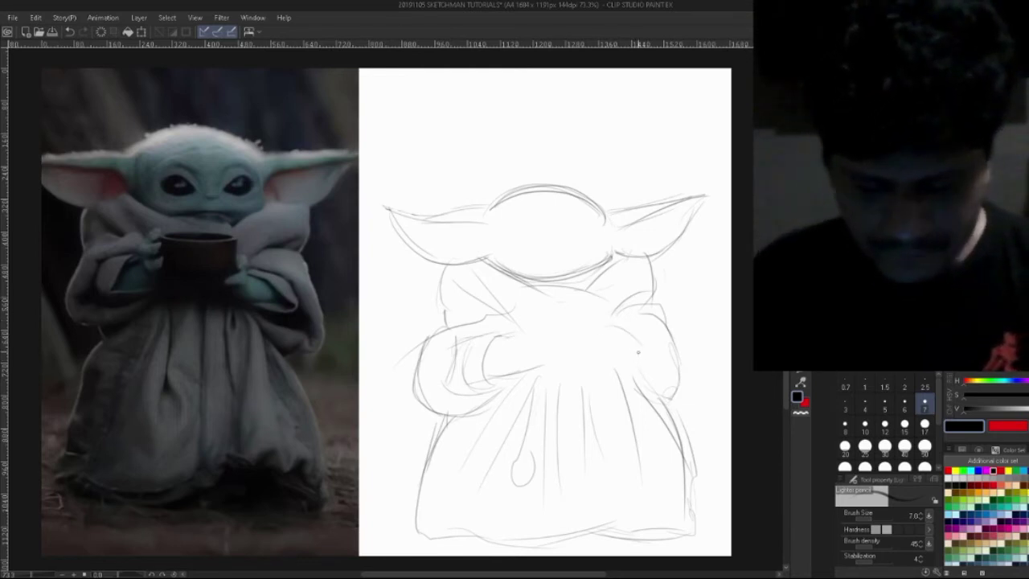
Sketch the opening of the right-hand sleeve and draw the cup between the sleeves, with straight sides, rounded base and elliptical rim
drag(614, 329, 638, 369)
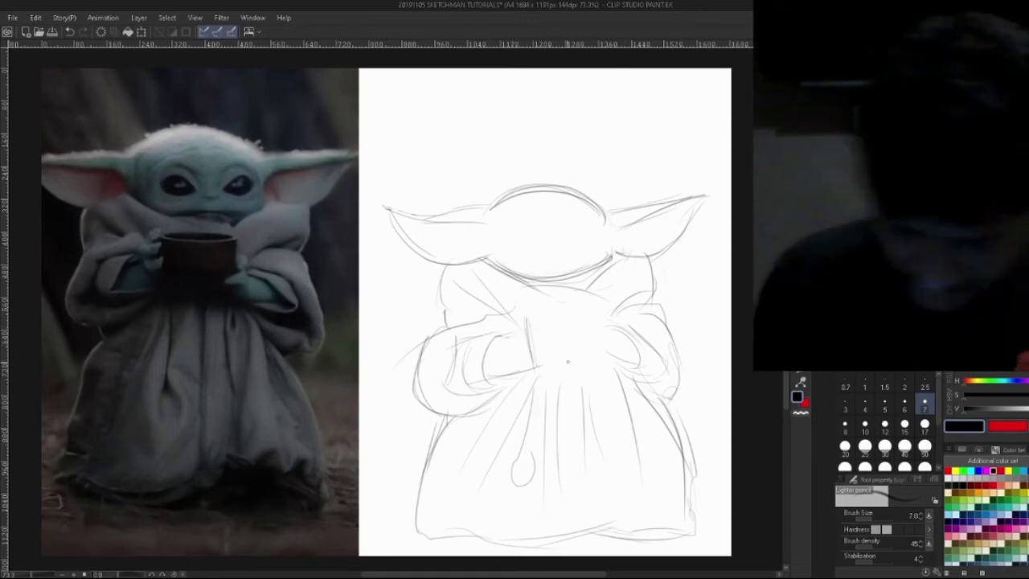
drag(543, 366, 595, 364)
drag(595, 323, 595, 368)
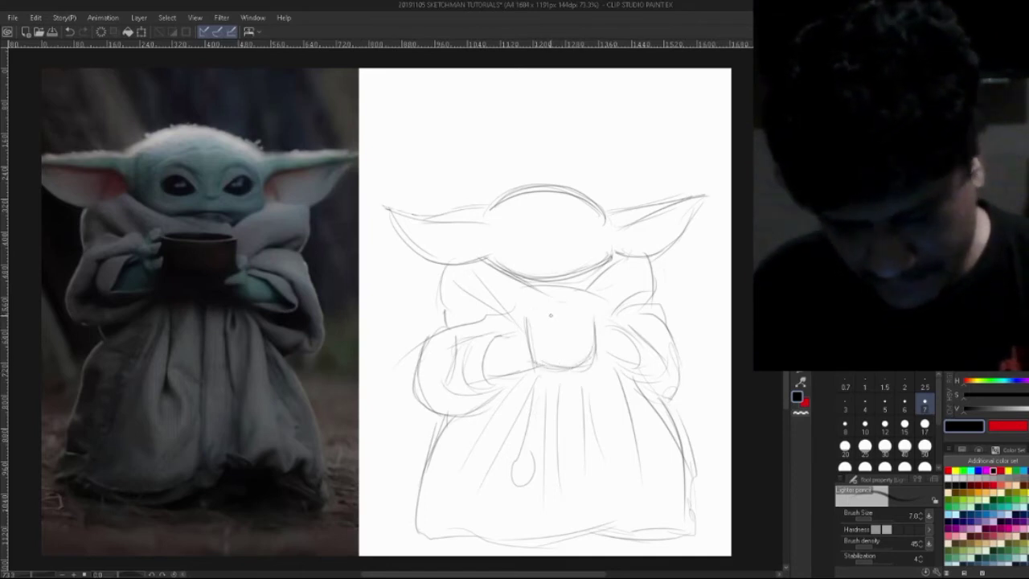
drag(590, 313, 531, 317)
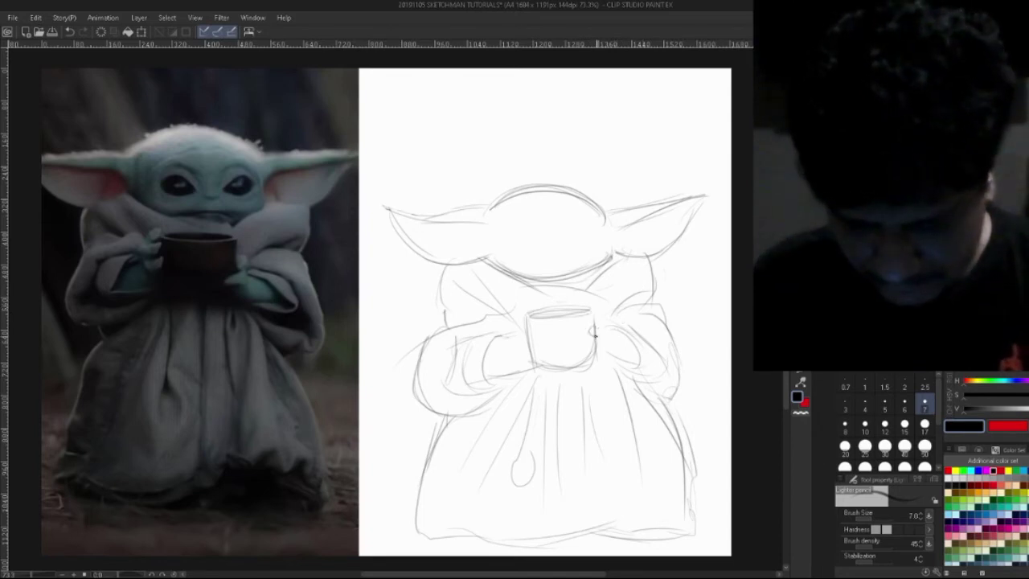
Sketch both hands with their small curled fingers gripping the sides of the cup
drag(606, 327, 587, 332)
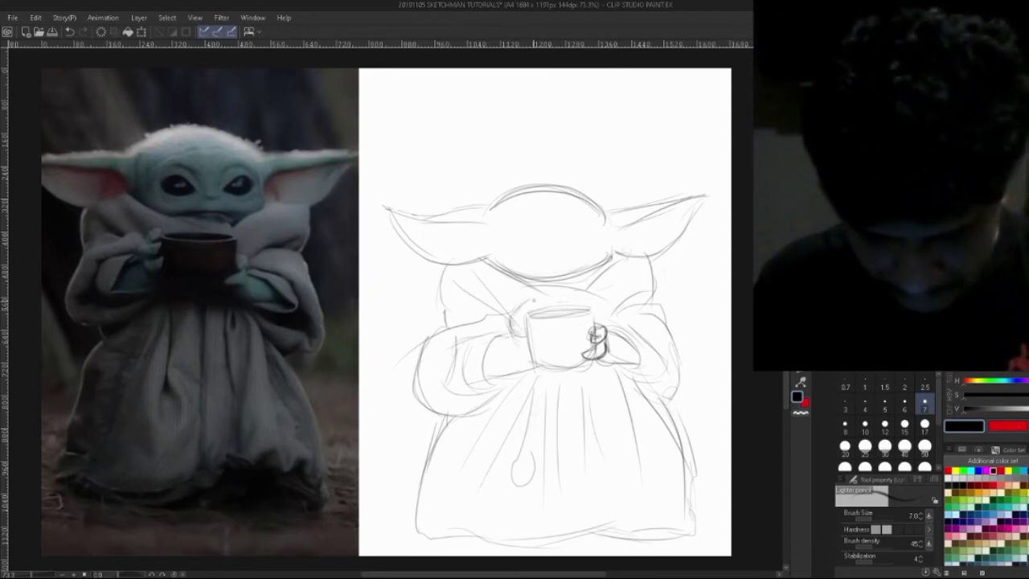
mouse_move(523, 304)
mouse_down()
mouse_move(527, 336)
mouse_move(522, 322)
mouse_move(515, 340)
mouse_move(524, 351)
mouse_up()
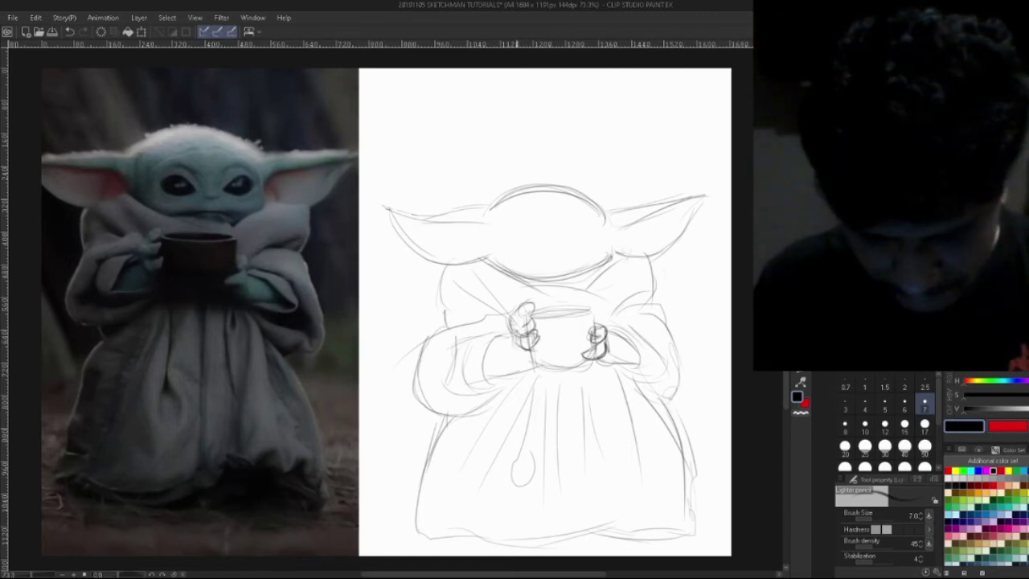
drag(519, 367, 528, 355)
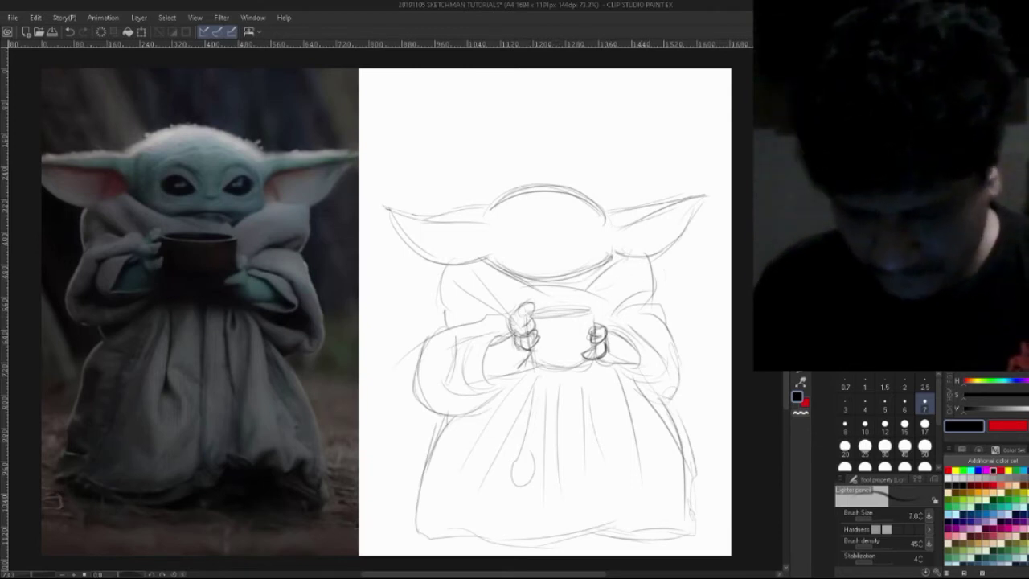
Erase stray lines around the cup and chin, and redraw the left shoulder edge, the jaw and the left ear's inner line in pencil
key(e)
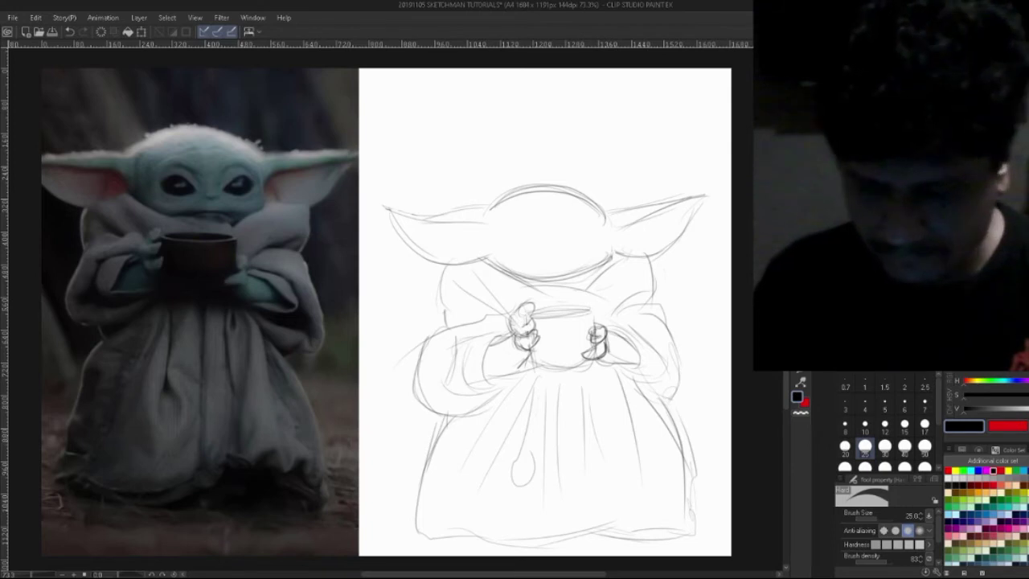
key(p)
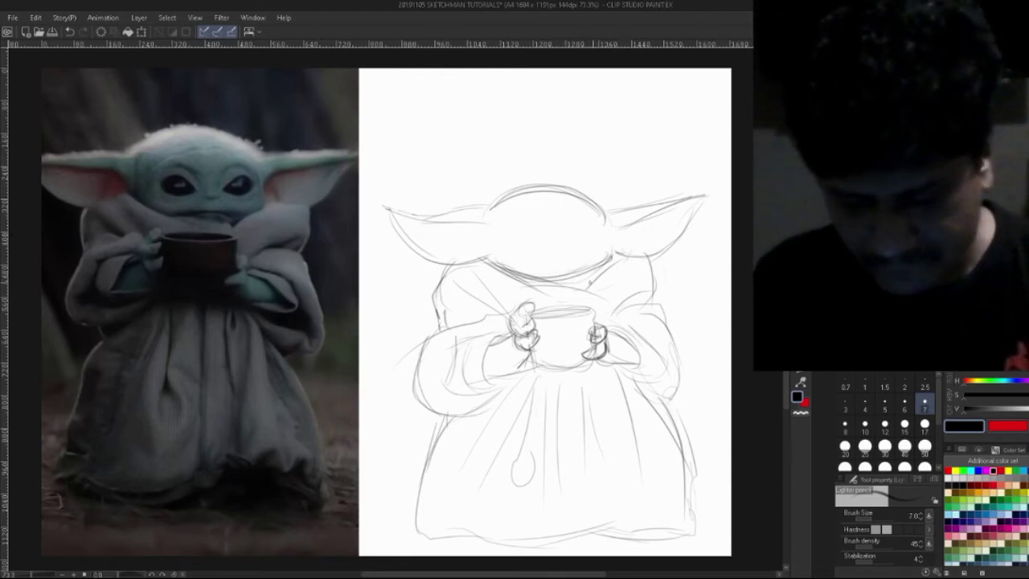
key(e)
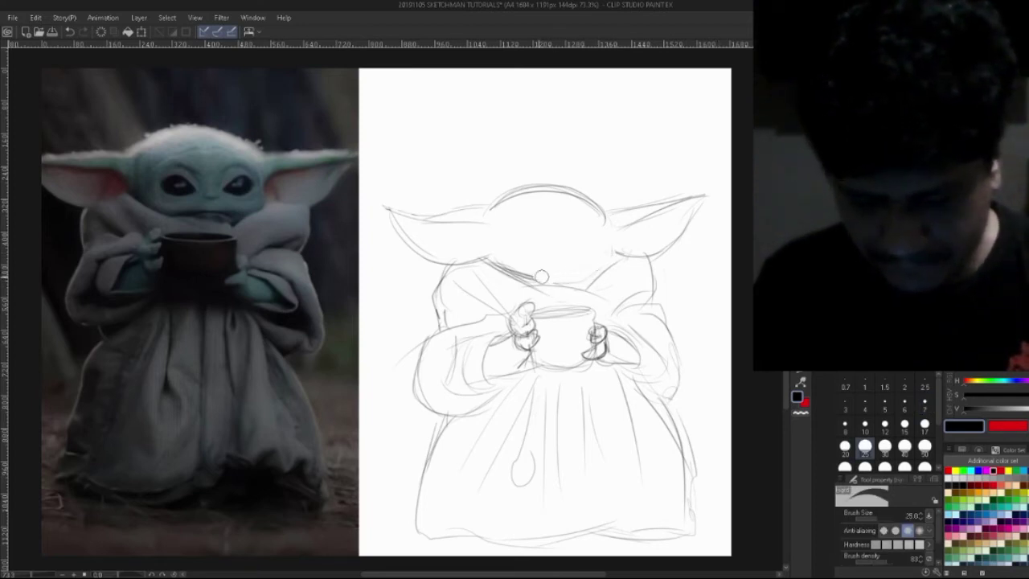
key(p)
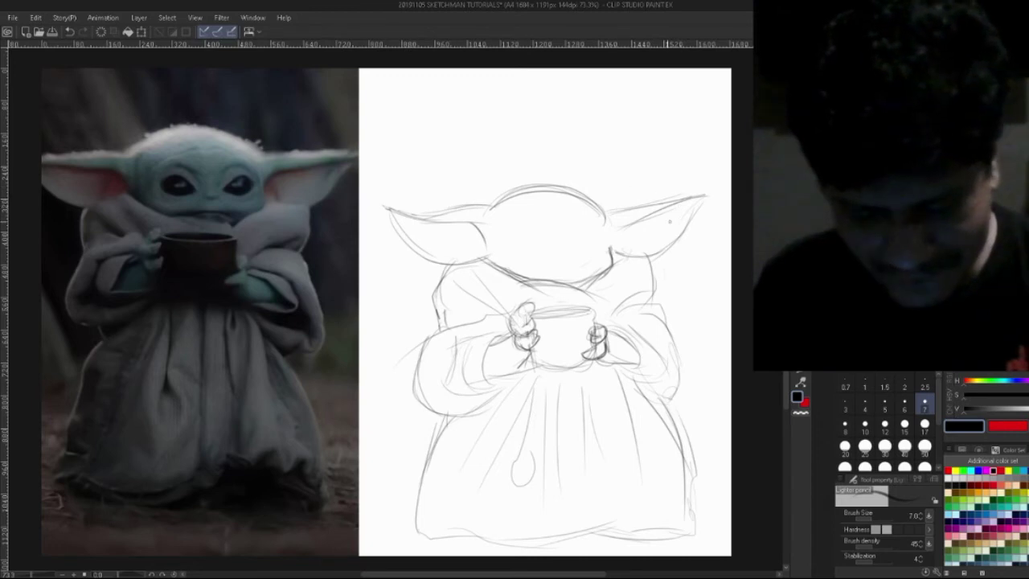
Reinforce the right ear and the left side of the face, and sketch the oval eyes with brow lines, nose and mouth
drag(609, 213, 667, 203)
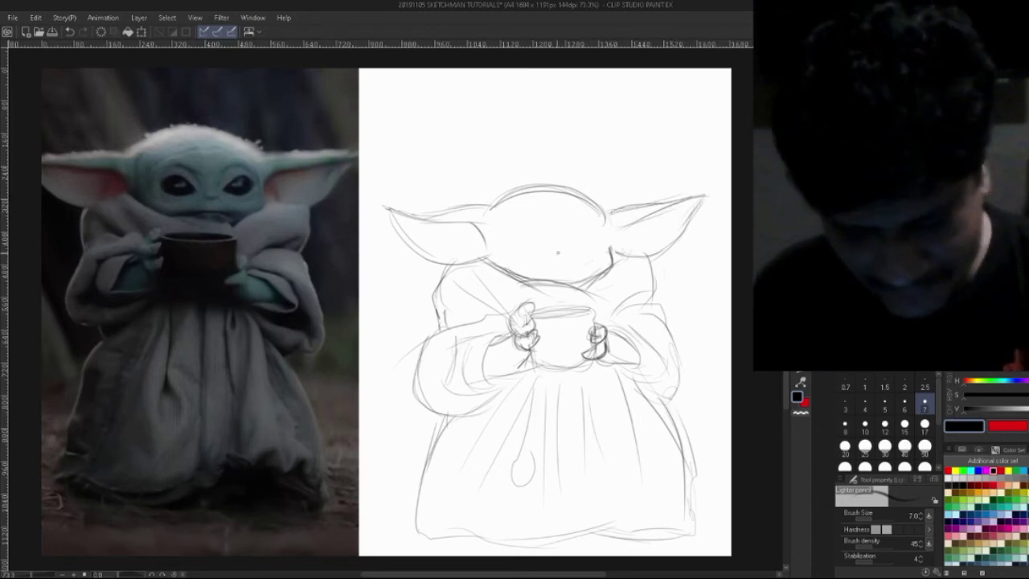
drag(490, 229, 494, 265)
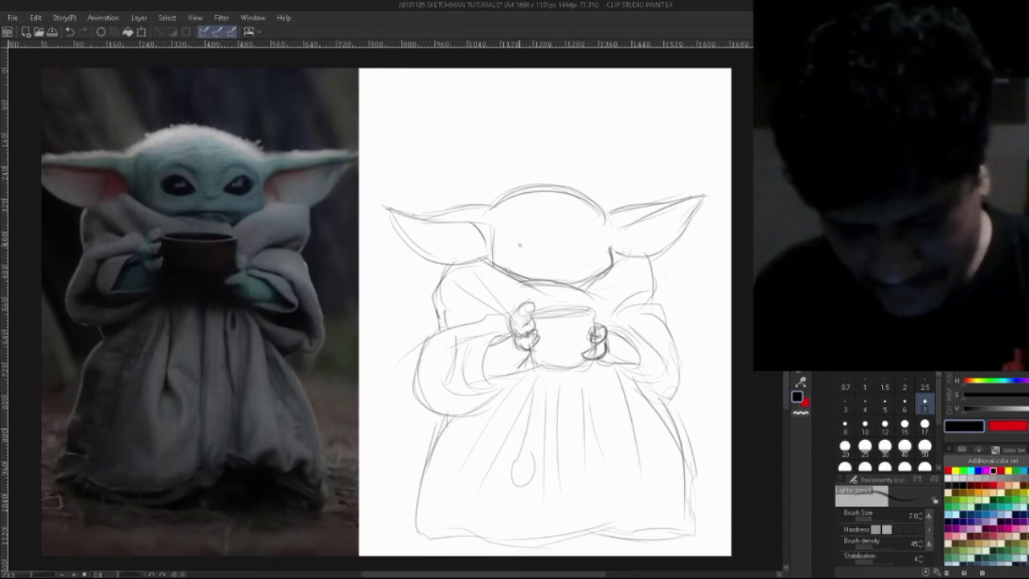
drag(521, 239, 590, 234)
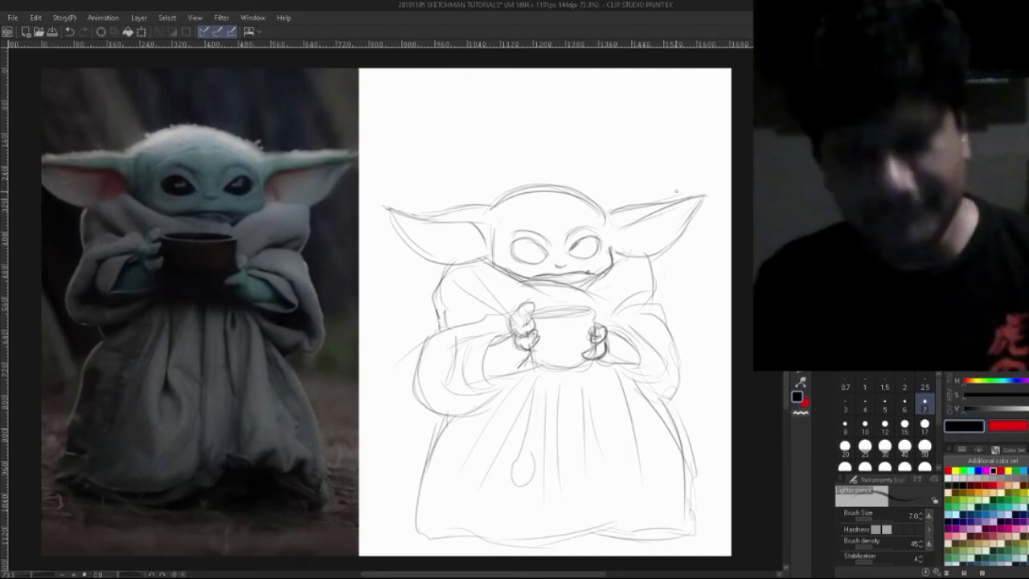
Shade the right-hand eye solid black with the pencil, leaving a small white highlight
scroll(596, 274, up, 3)
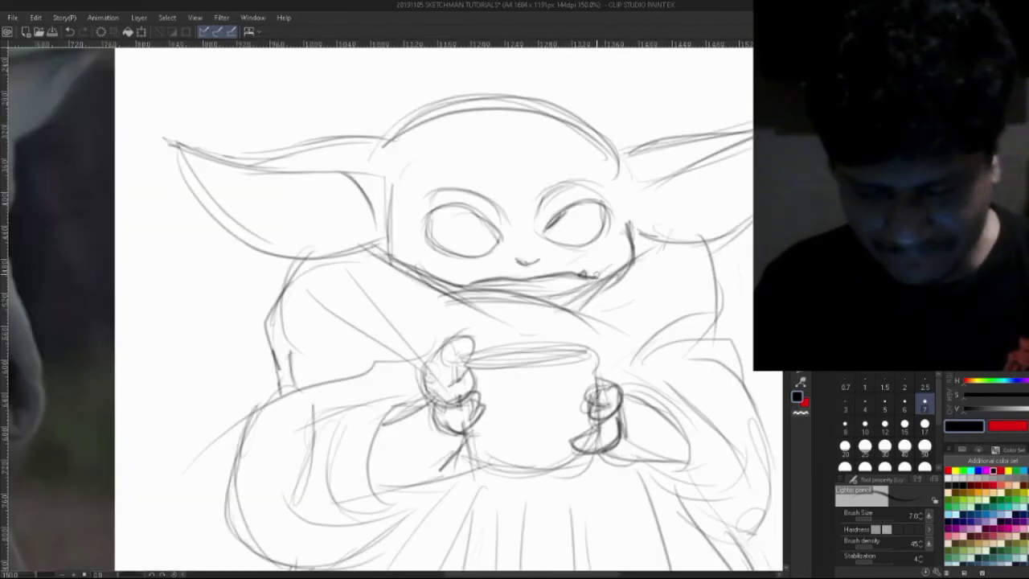
scroll(565, 229, down, 1)
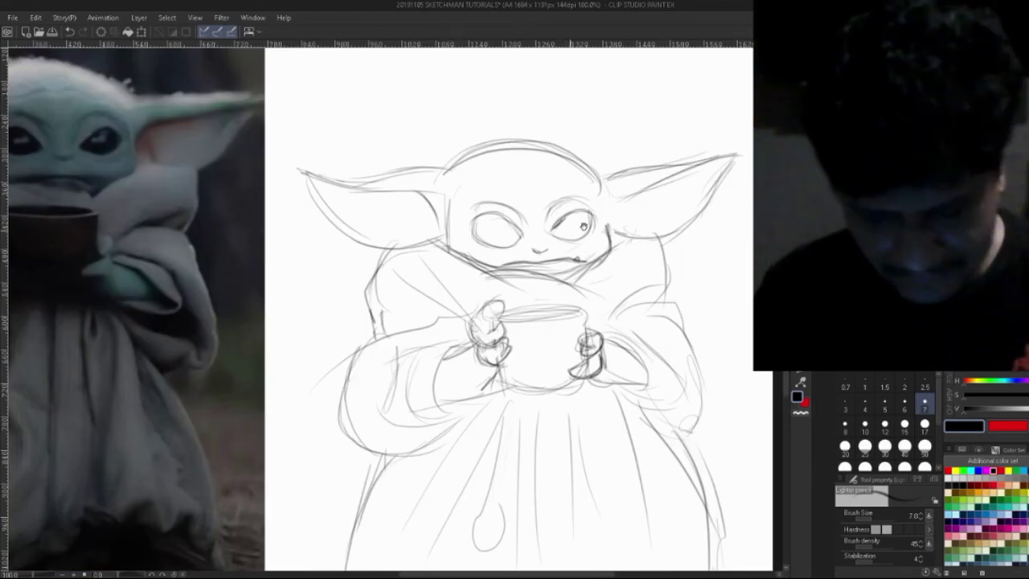
drag(565, 229, 583, 225)
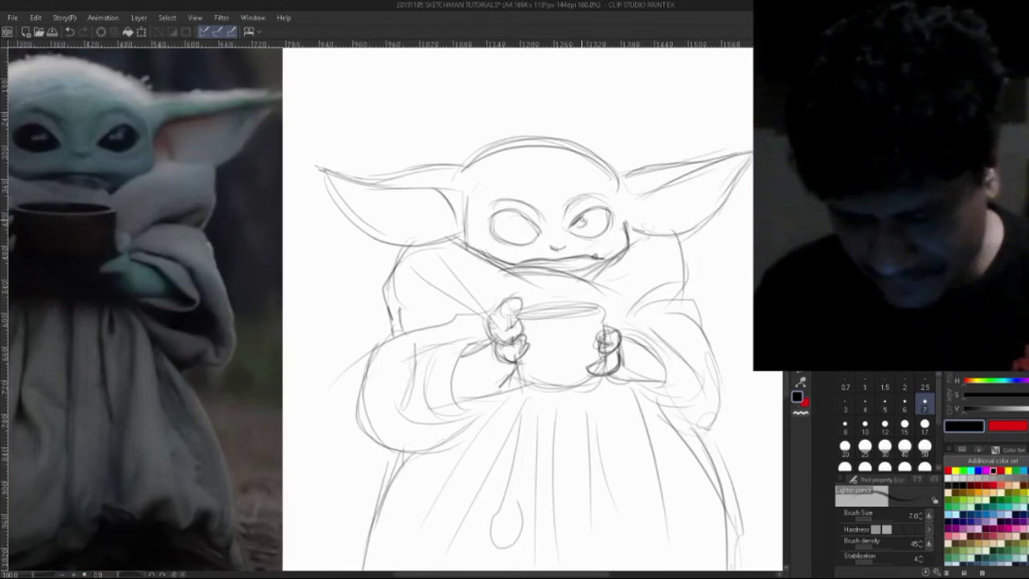
drag(588, 222, 593, 216)
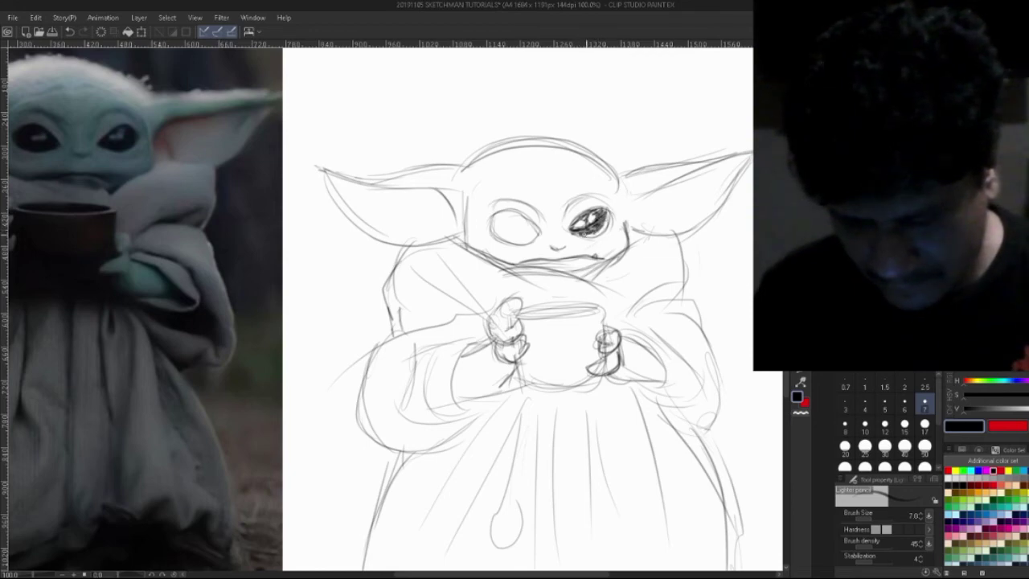
mouse_move(608, 217)
mouse_down()
mouse_move(593, 233)
mouse_move(626, 248)
mouse_up()
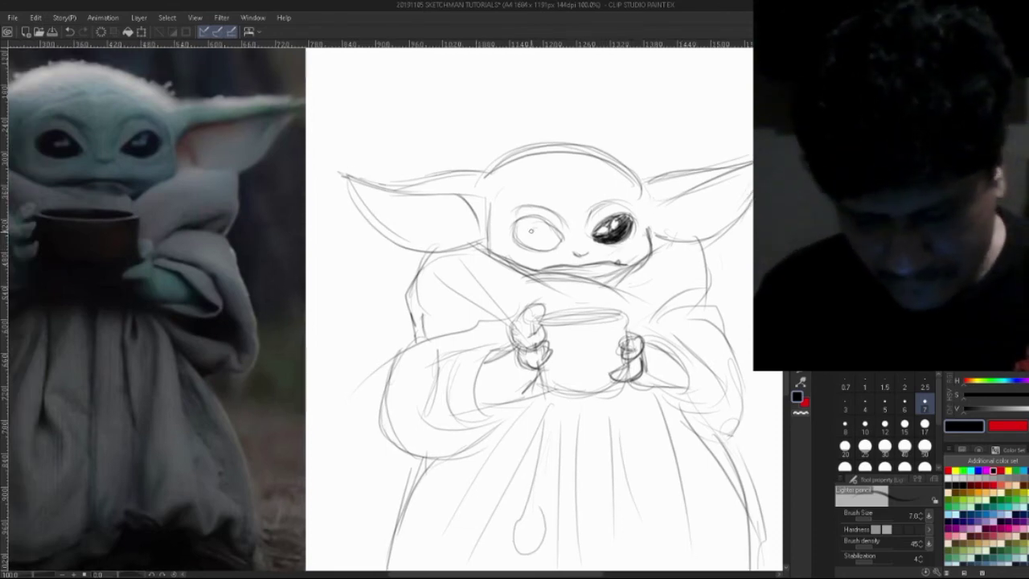
Shade the left-hand eye black around a small white highlight, and darken the right-hand eye to match
mouse_move(534, 230)
mouse_down()
mouse_move(552, 234)
mouse_move(518, 227)
mouse_move(519, 238)
mouse_move(543, 241)
mouse_up()
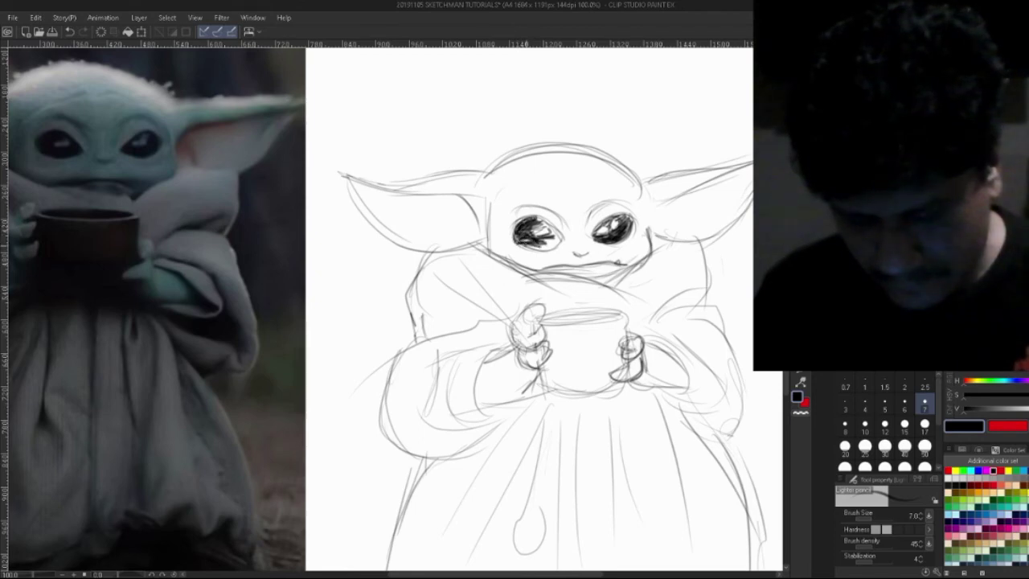
mouse_move(549, 240)
mouse_down()
mouse_move(558, 241)
mouse_move(532, 249)
mouse_move(546, 223)
mouse_up()
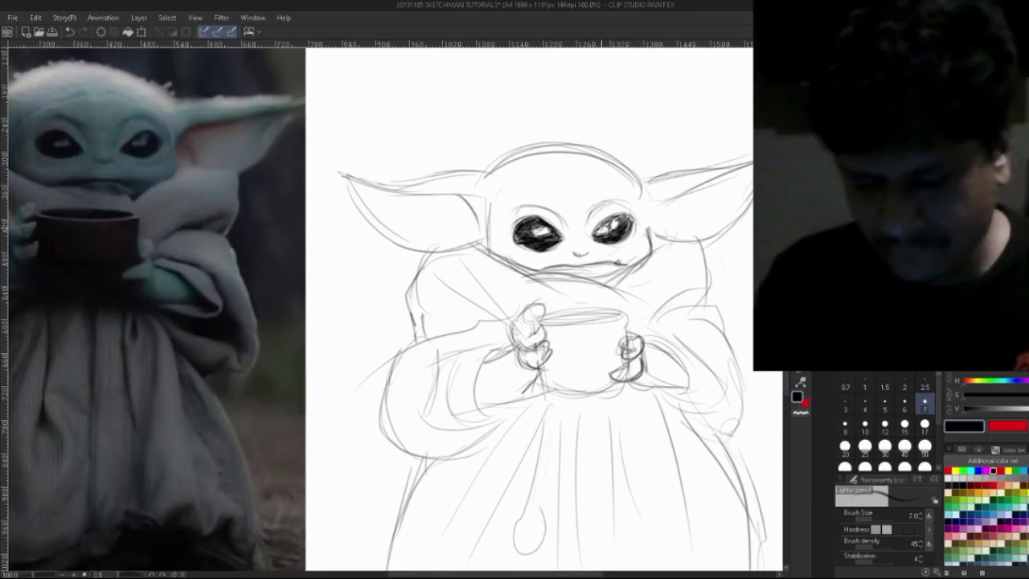
drag(598, 231, 629, 225)
scroll(650, 224, down, 1)
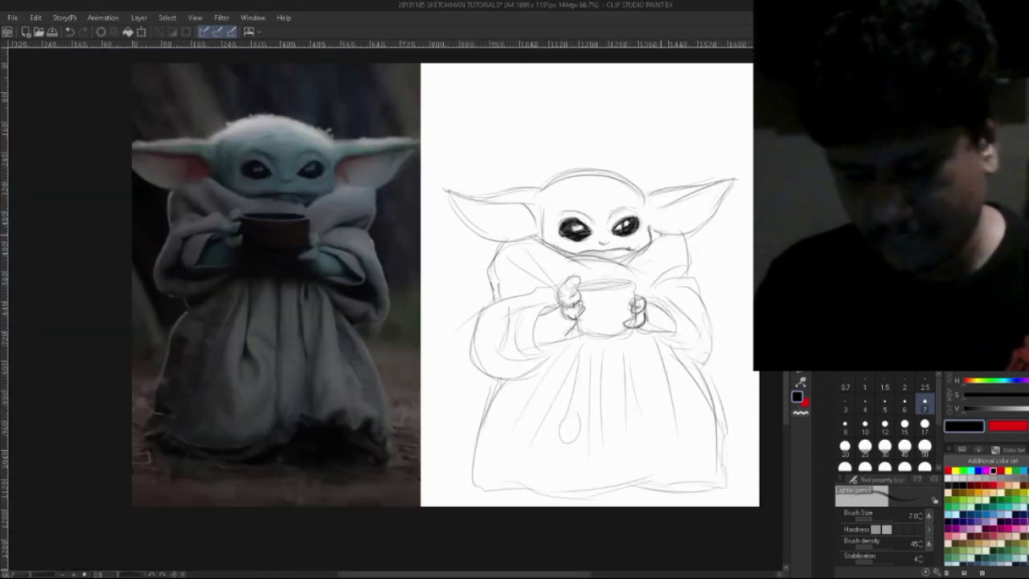
scroll(624, 228, up, 1)
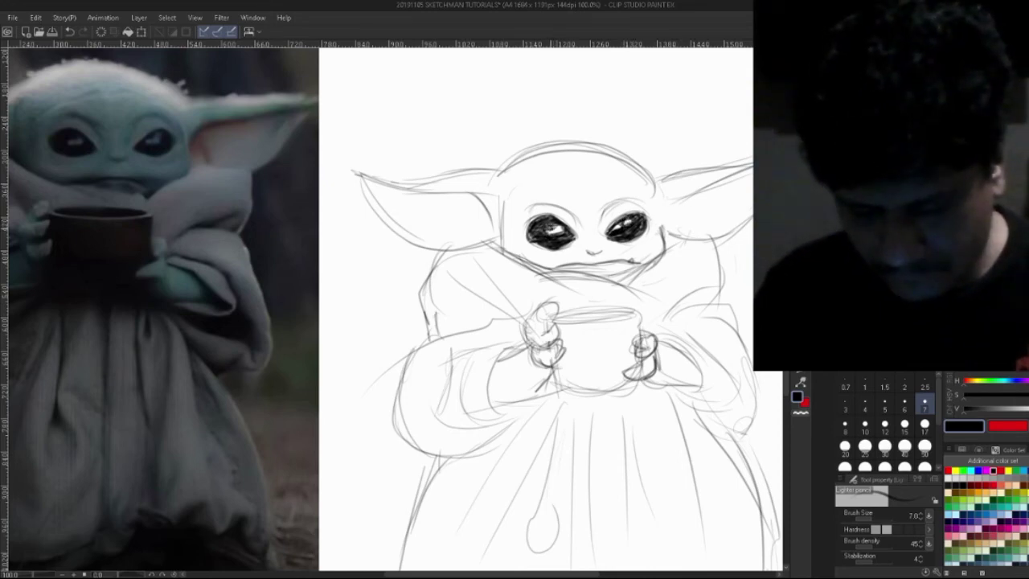
Erase the rough upper edge of the left ear near the head and redraw it as a cleaner pencil line
scroll(627, 218, down, 1)
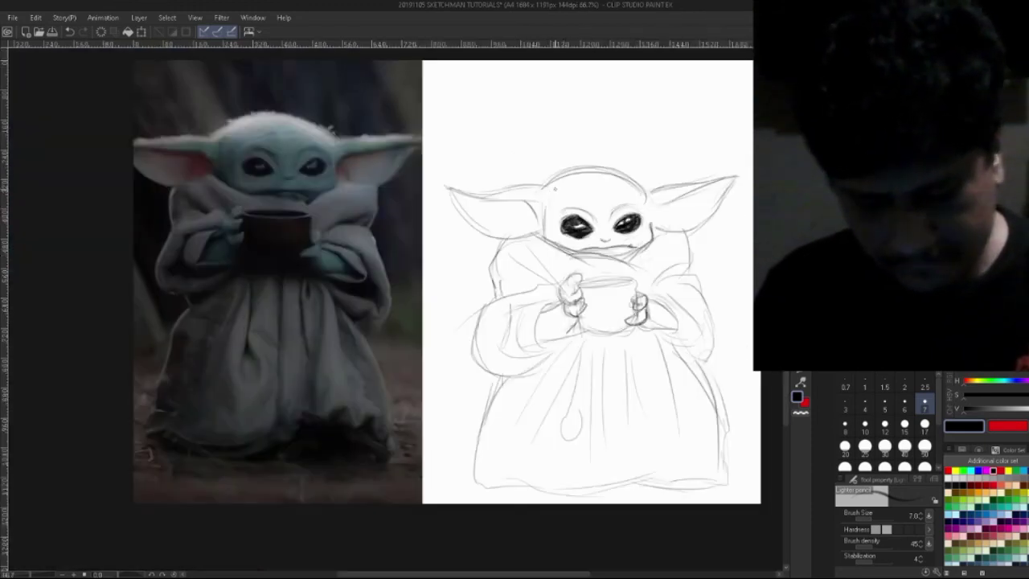
key(ctrl+plus)
drag(548, 215, 584, 238)
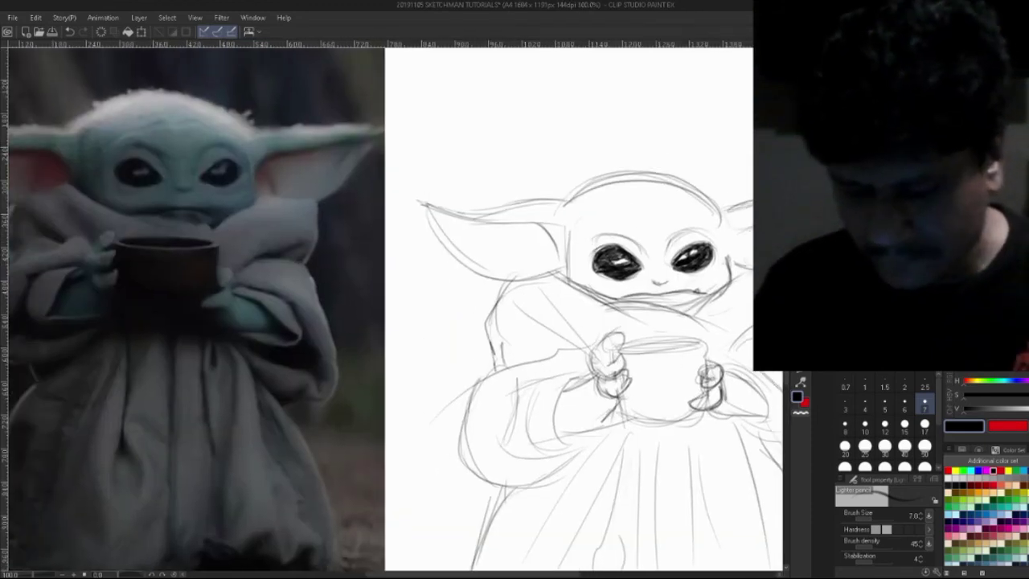
key(e)
drag(503, 207, 568, 198)
key(p)
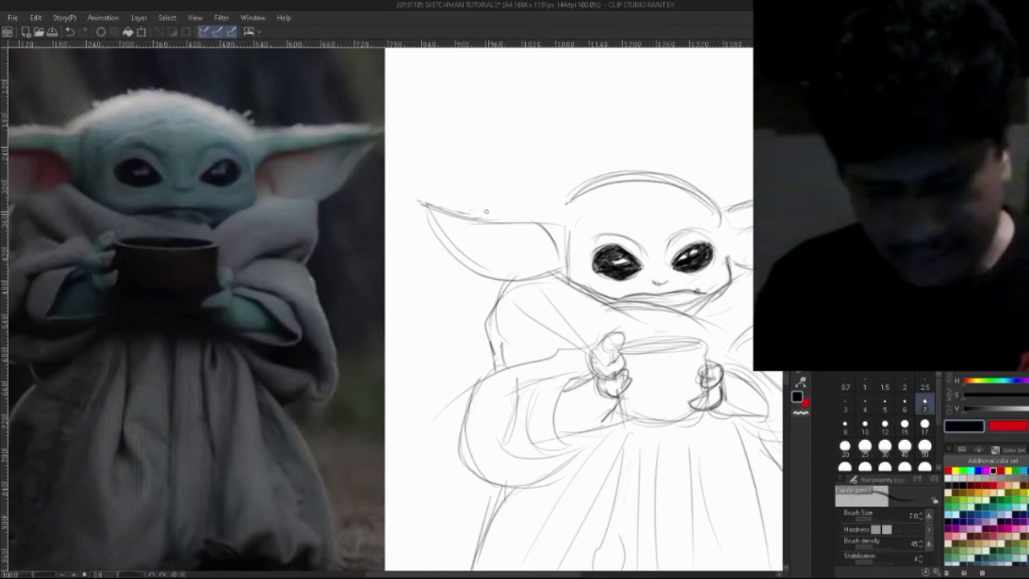
mouse_move(441, 207)
mouse_down()
mouse_move(534, 205)
mouse_move(563, 215)
mouse_move(577, 191)
mouse_move(629, 178)
mouse_up()
drag(743, 247, 701, 253)
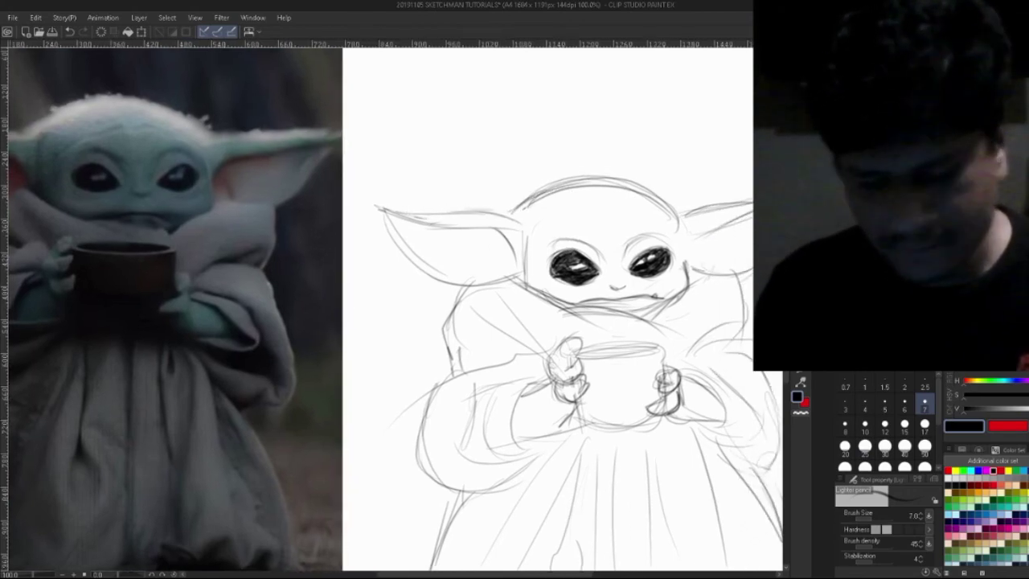
Erase the doubled outline at the top of the head and redraw it as a single smooth dome between the ears
key(e)
mouse_move(526, 208)
mouse_down()
mouse_move(583, 187)
mouse_move(544, 199)
mouse_move(605, 196)
mouse_move(666, 218)
mouse_move(635, 194)
mouse_move(681, 230)
mouse_up()
mouse_move(616, 189)
mouse_down()
mouse_move(663, 222)
mouse_move(684, 222)
mouse_move(664, 210)
mouse_move(670, 226)
mouse_move(695, 205)
mouse_move(561, 179)
mouse_move(510, 202)
mouse_move(640, 175)
mouse_move(604, 176)
mouse_move(695, 209)
mouse_up()
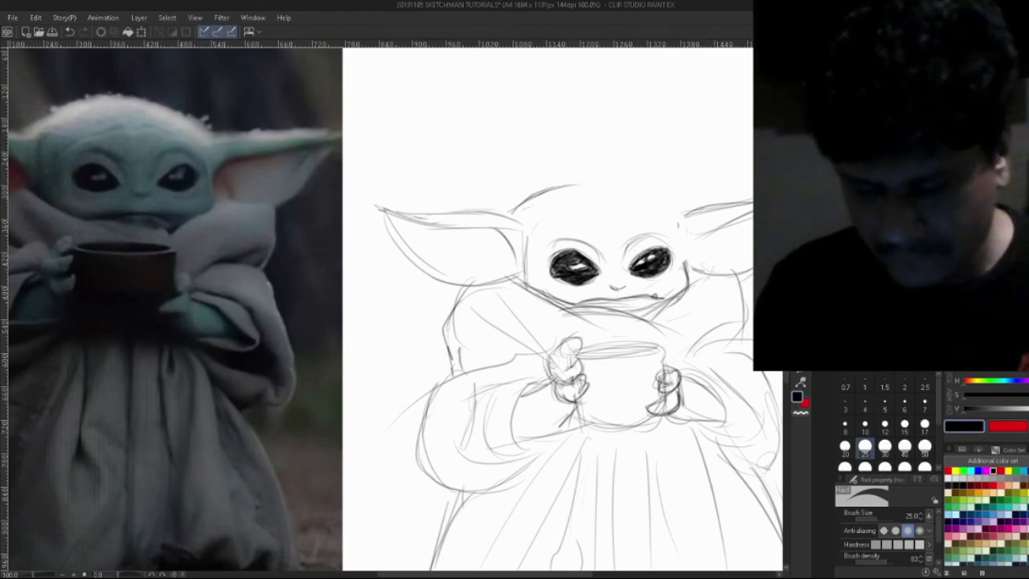
key(p)
mouse_move(508, 213)
mouse_down()
mouse_move(620, 178)
mouse_move(565, 186)
mouse_move(659, 201)
mouse_up()
drag(604, 182, 668, 205)
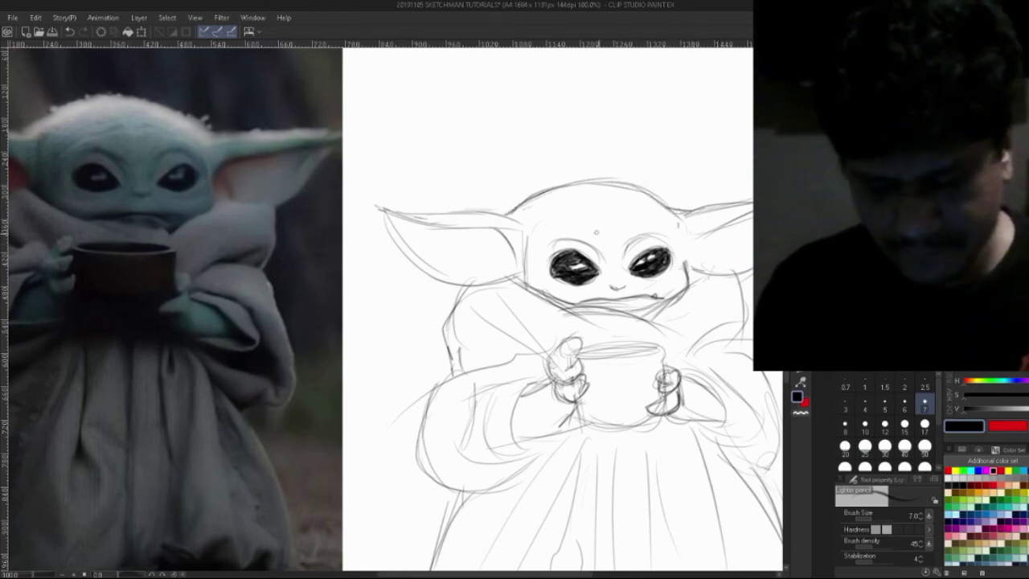
Reinforce both sleeve openings around the forearms, and redraw the shoulder and fold lines of the right-hand sleeve
drag(541, 290, 598, 262)
scroll(701, 243, down, 1)
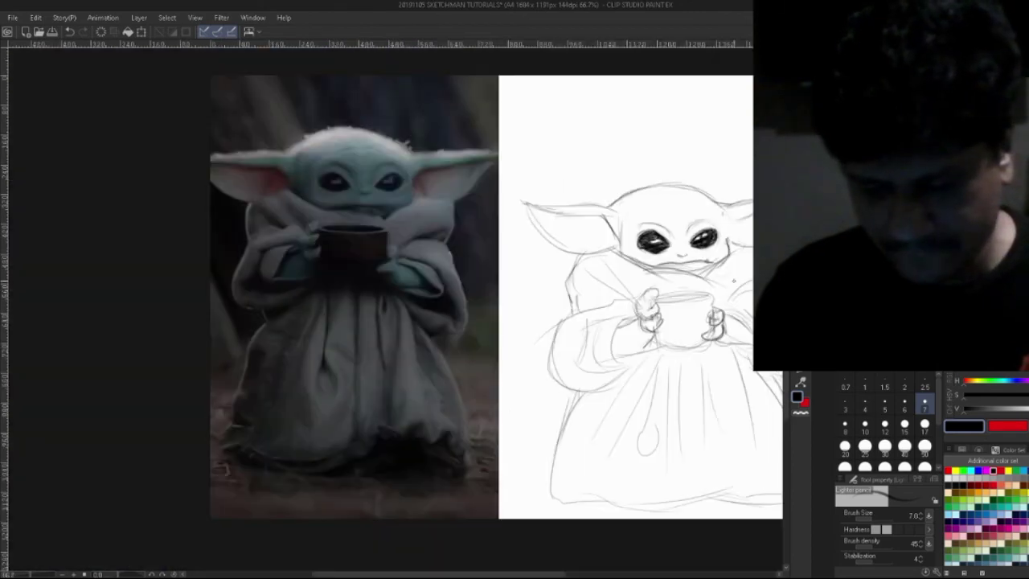
drag(727, 283, 570, 259)
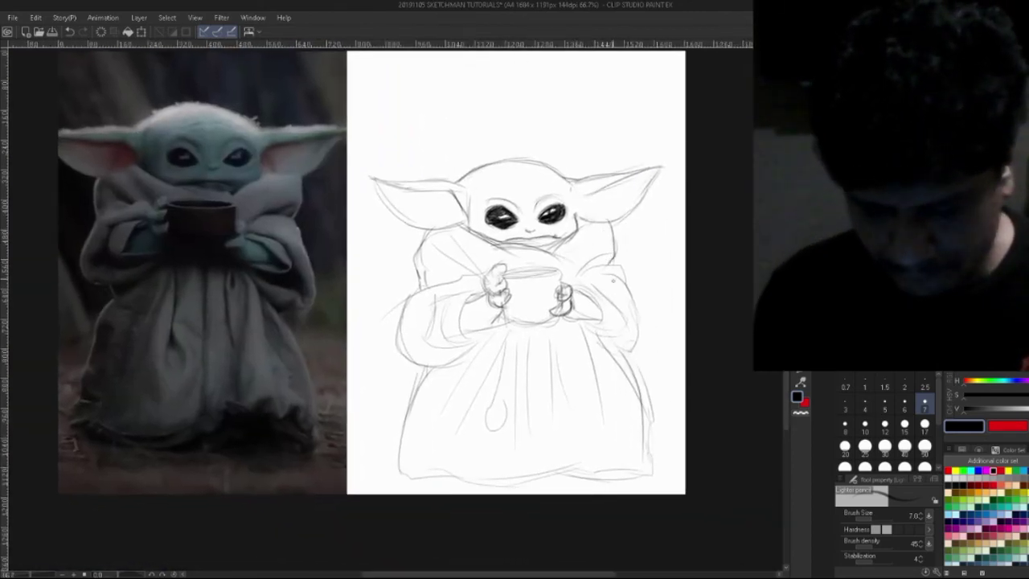
scroll(544, 329, up, 2)
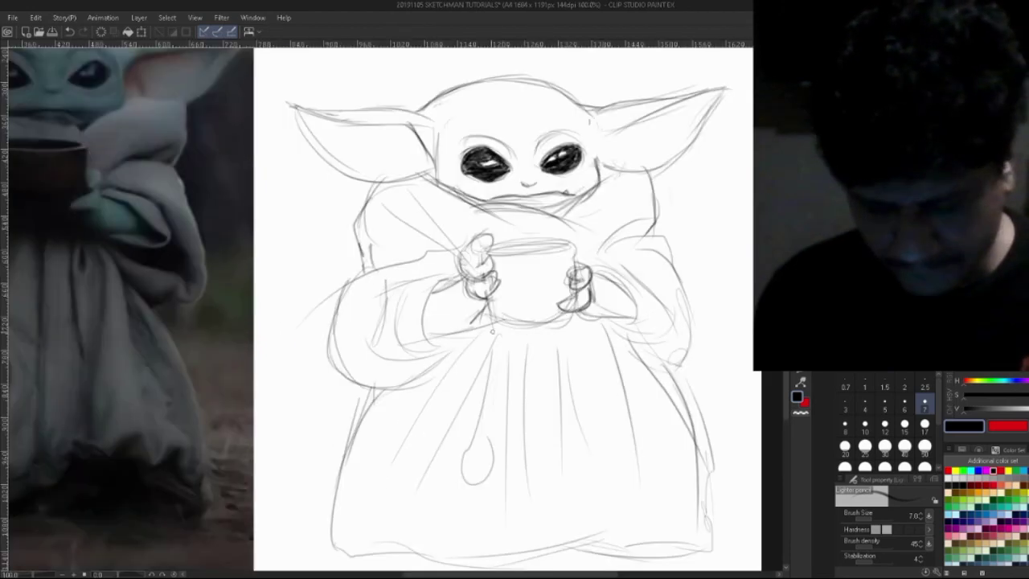
mouse_move(433, 352)
mouse_down()
mouse_move(581, 313)
mouse_move(607, 293)
mouse_move(556, 353)
mouse_up()
mouse_move(571, 304)
mouse_down()
mouse_move(596, 299)
mouse_move(572, 308)
mouse_up()
drag(638, 293, 487, 354)
drag(427, 311, 435, 364)
mouse_move(609, 319)
mouse_down()
mouse_move(621, 353)
mouse_move(649, 344)
mouse_up()
drag(581, 294, 625, 309)
drag(606, 271, 634, 262)
drag(603, 291, 640, 278)
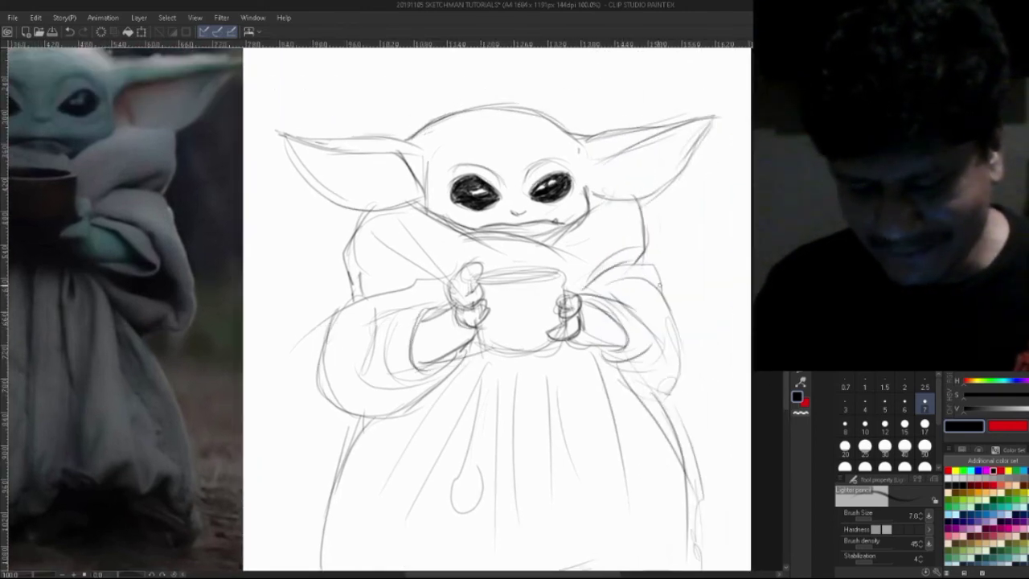
Darken the cup's rim, right side and curved base with firmer pencil lines
mouse_move(561, 270)
mouse_down()
mouse_move(482, 276)
mouse_move(563, 272)
mouse_up()
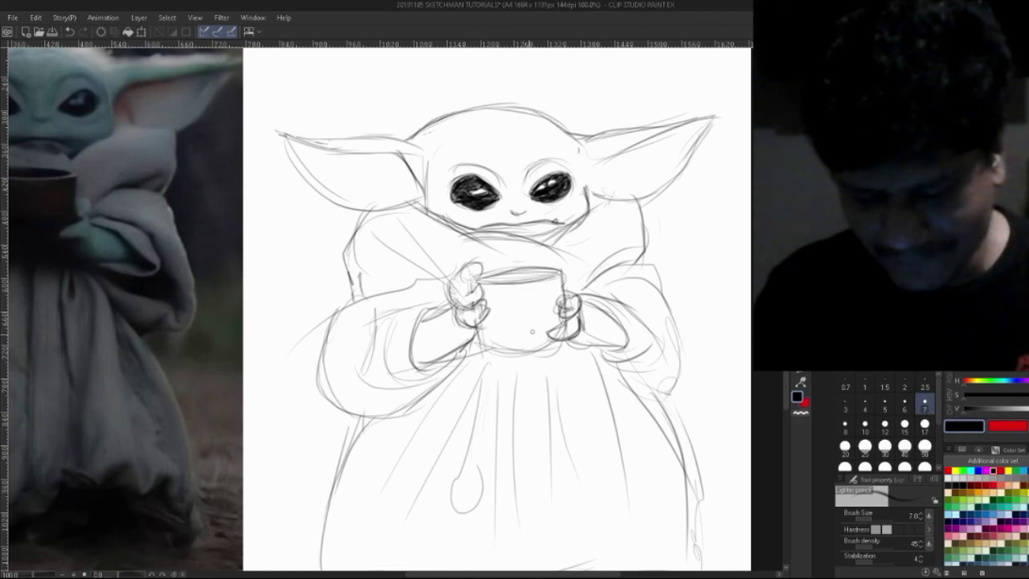
drag(482, 346, 553, 349)
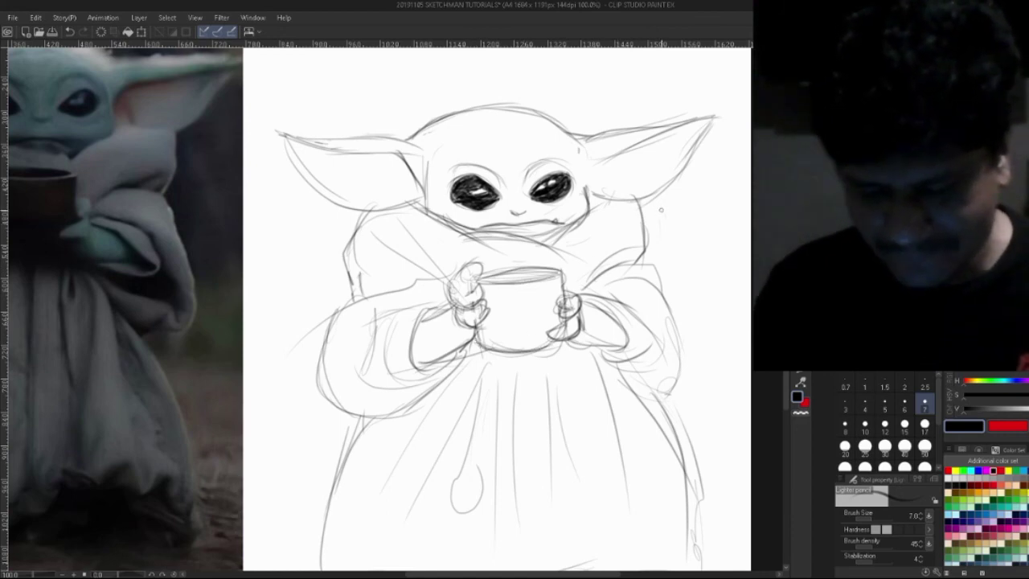
scroll(655, 230, down, 3)
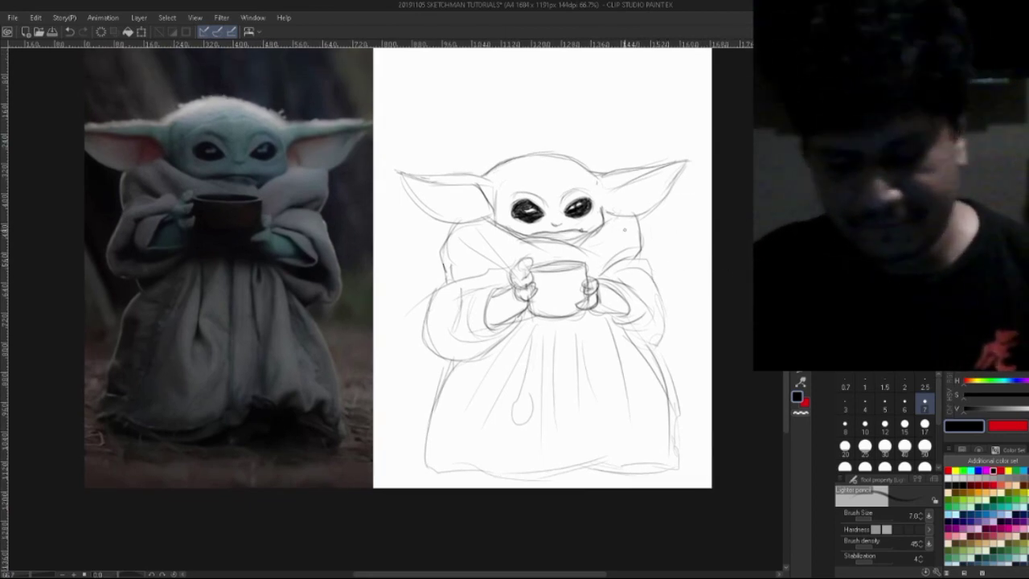
Erase the stray pencil lines along the left ear's outer lower edge and where that ear meets the head
scroll(589, 186, up, 2)
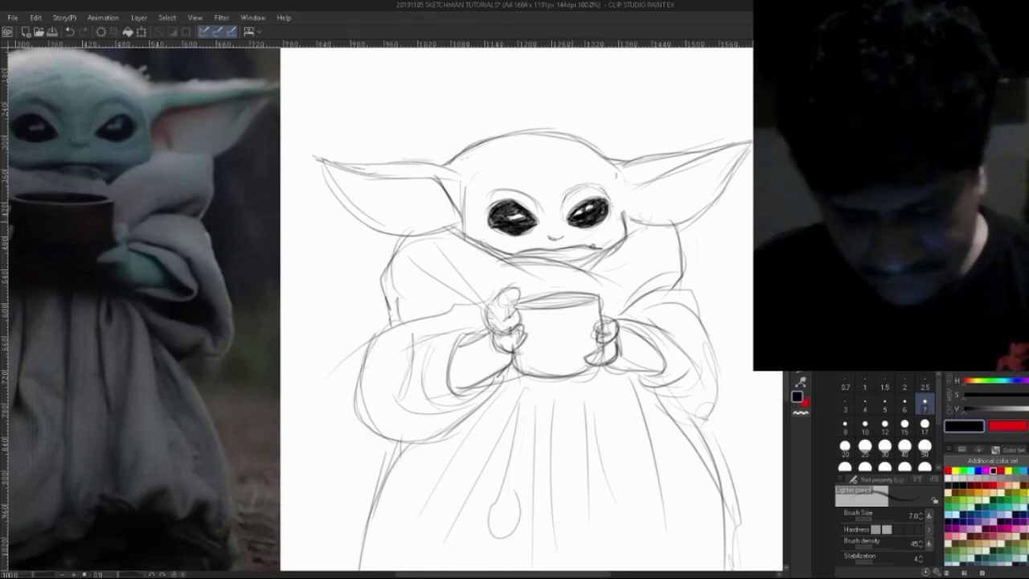
drag(512, 207, 555, 213)
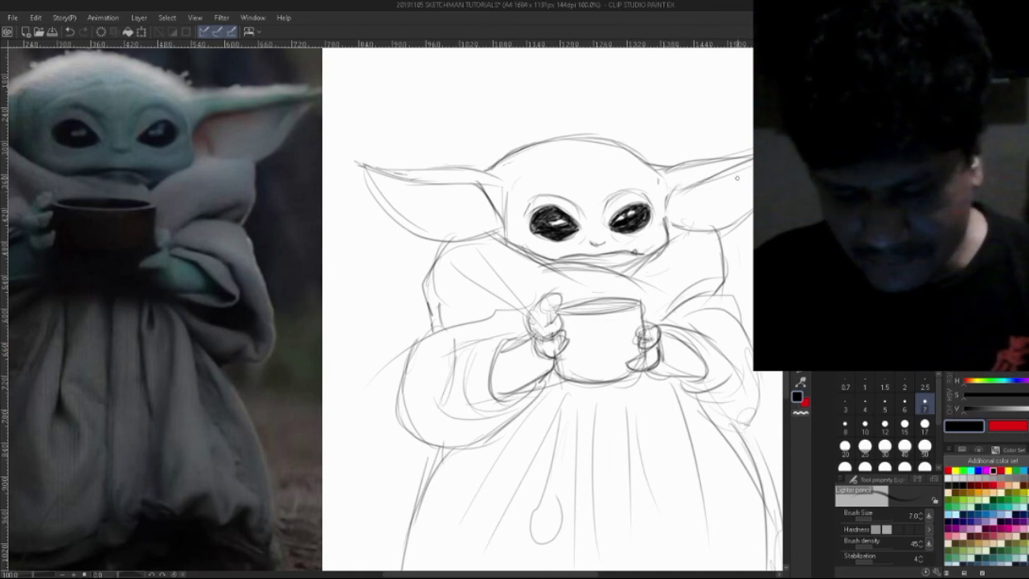
mouse_move(737, 178)
mouse_down()
mouse_move(685, 214)
mouse_move(702, 255)
mouse_up()
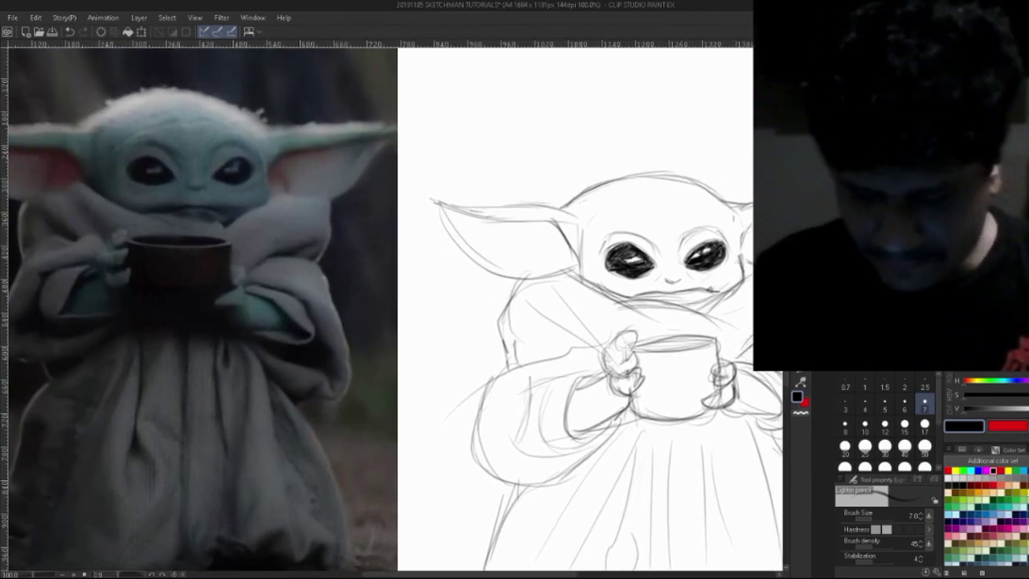
key(e)
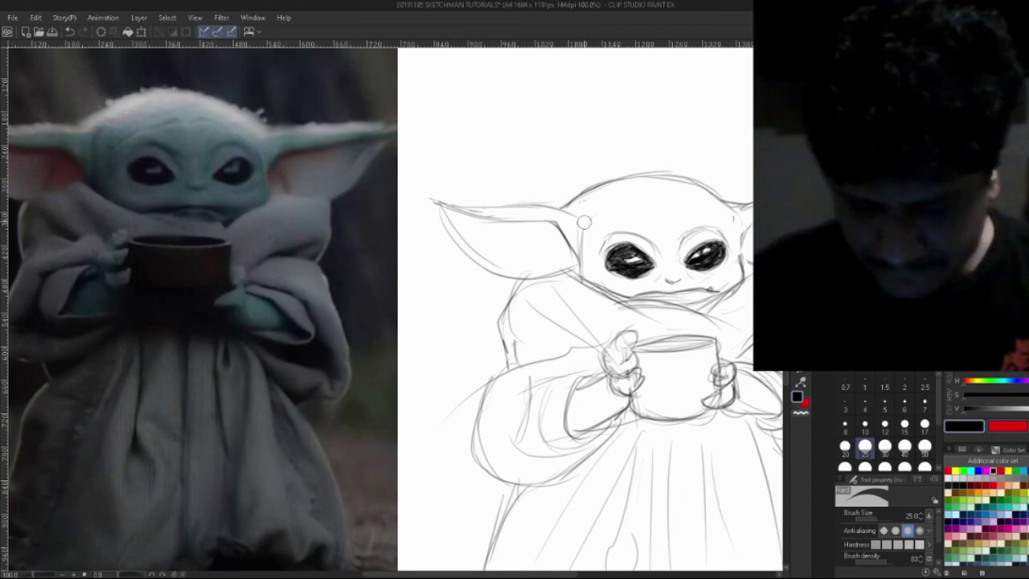
drag(732, 313, 766, 289)
drag(591, 246, 647, 251)
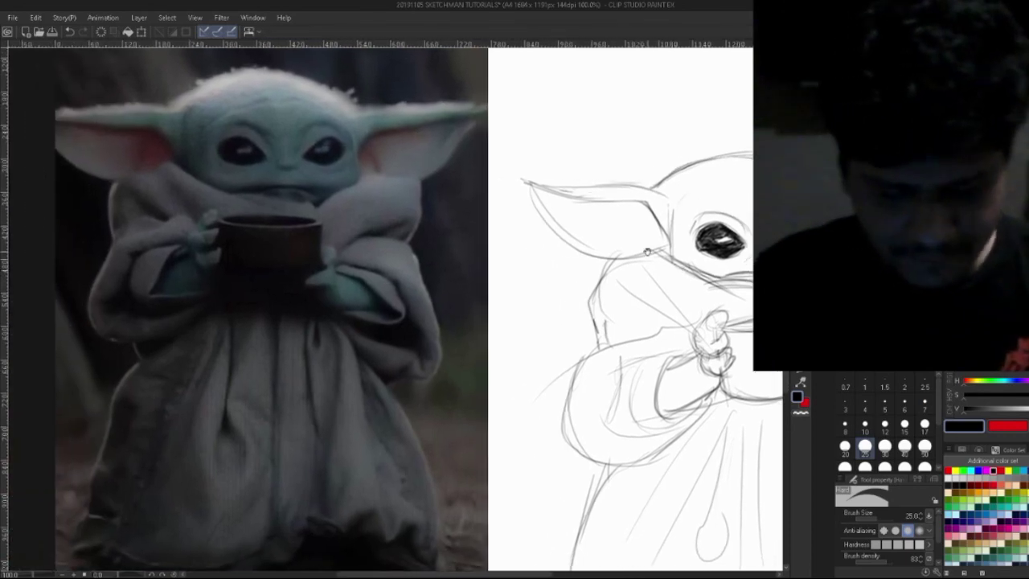
drag(543, 201, 560, 224)
drag(720, 210, 496, 205)
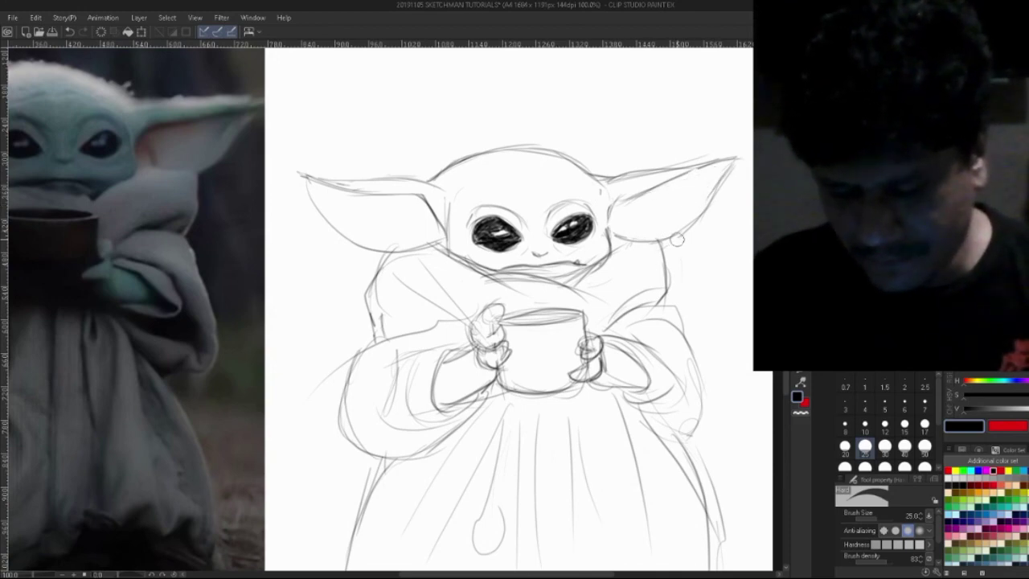
scroll(724, 167, down, 3)
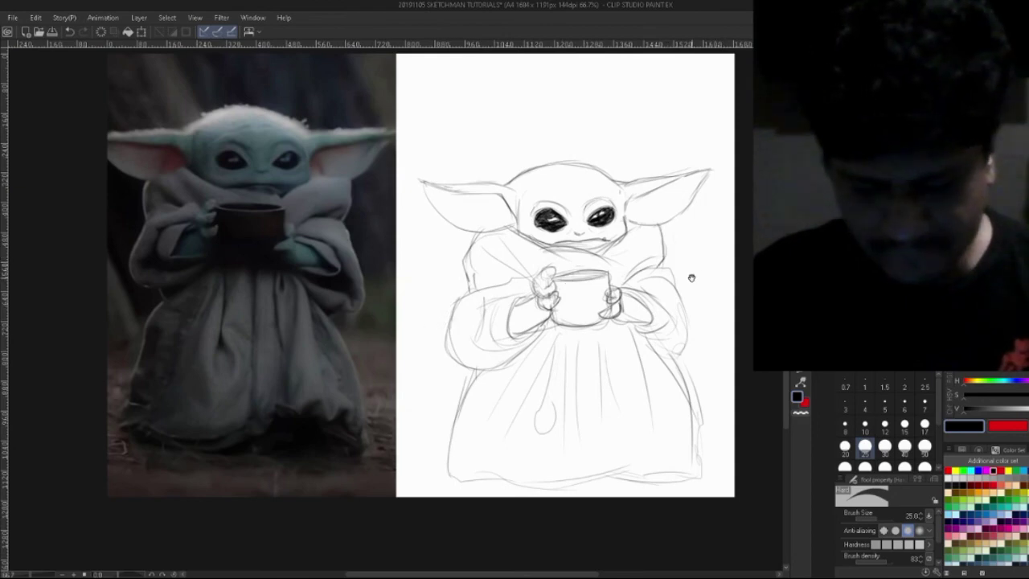
drag(689, 279, 645, 294)
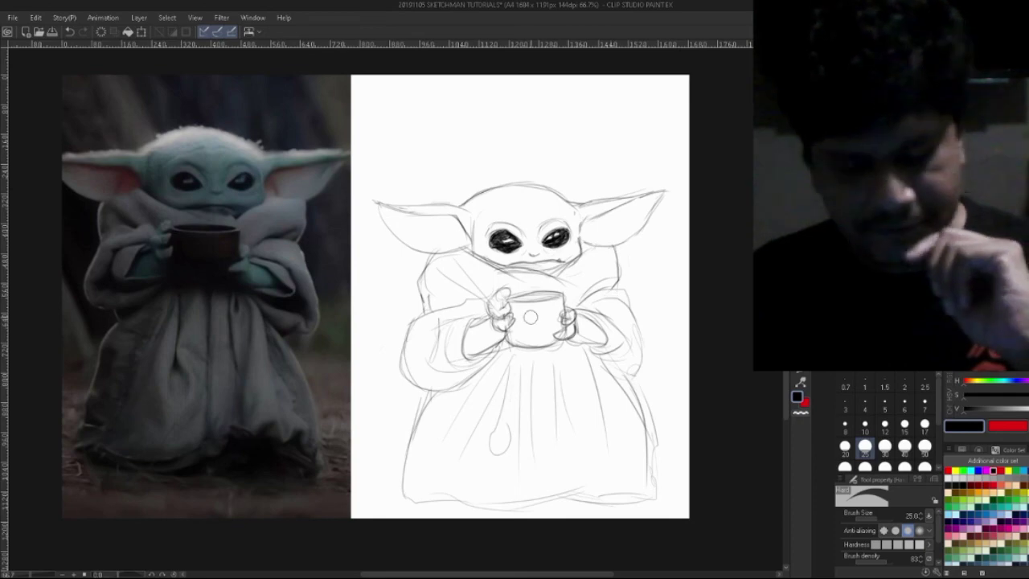
scroll(533, 317, up, 1)
scroll(547, 327, down, 1)
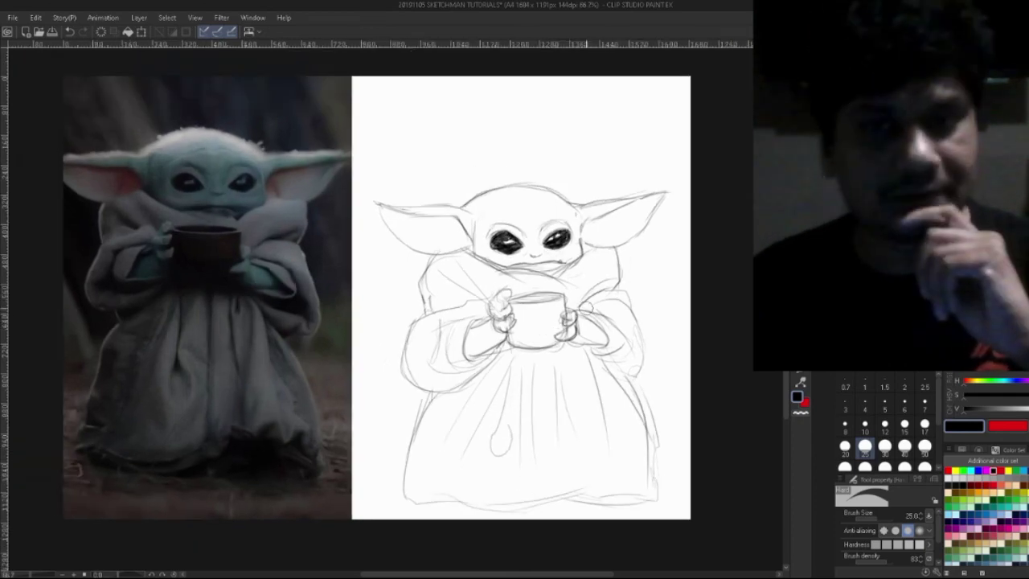